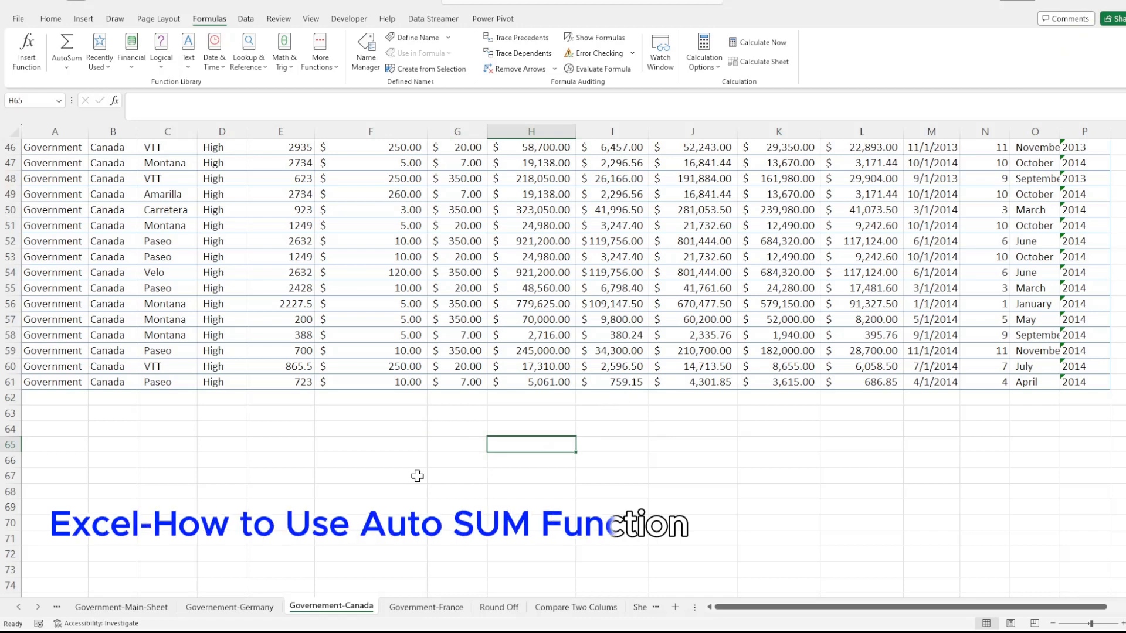
- Total the Units Sold column in cell E62 with AutoSum over the range E2:E61
scroll(417, 477, "up", 1)
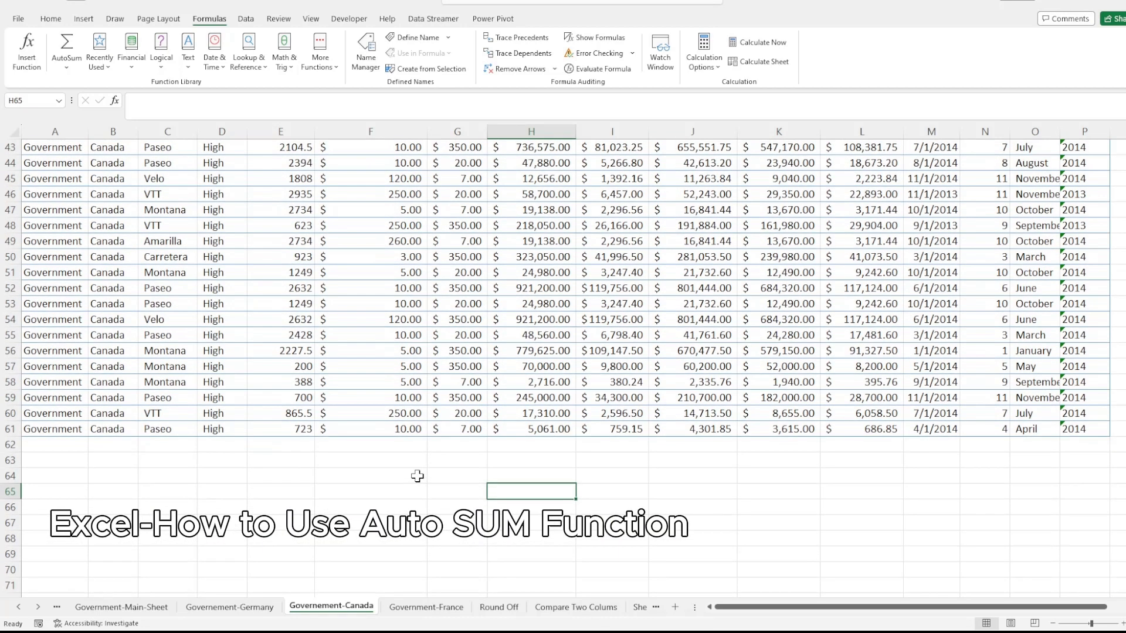
scroll(417, 477, "up", 14)
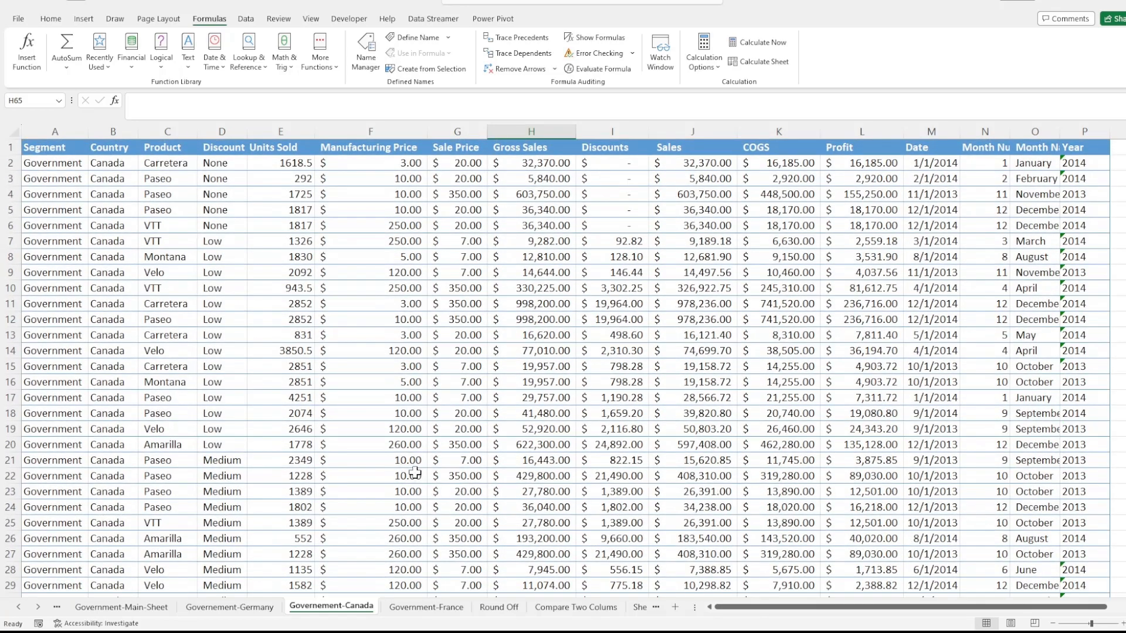
left_click(291, 129)
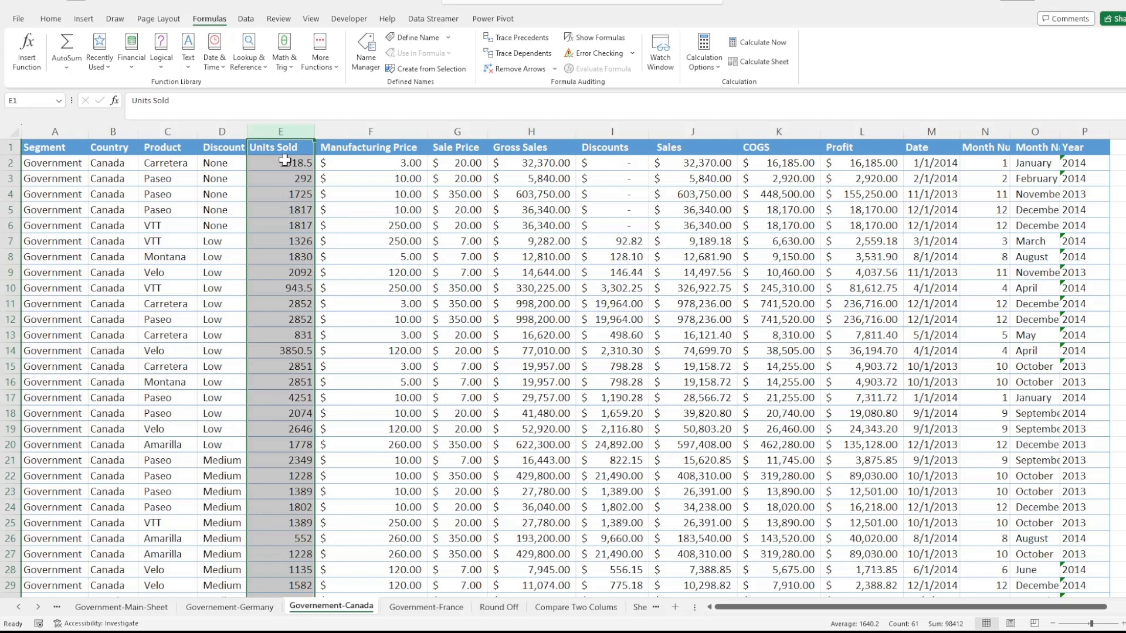
scroll(294, 243, "down", 15)
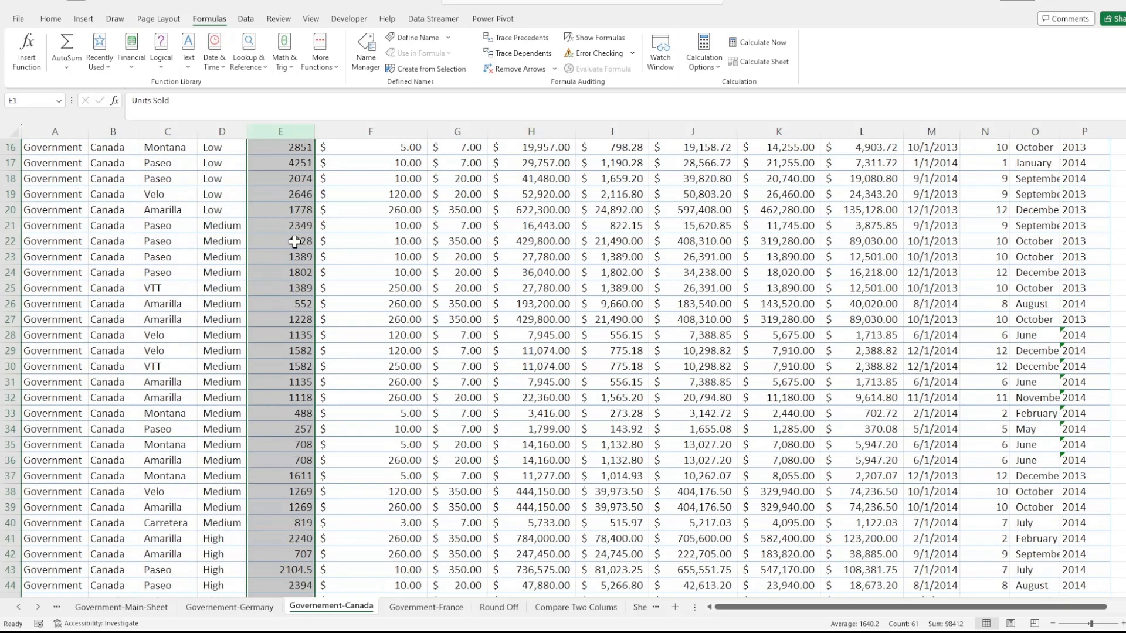
scroll(294, 242, "down", 2)
left_click(287, 305)
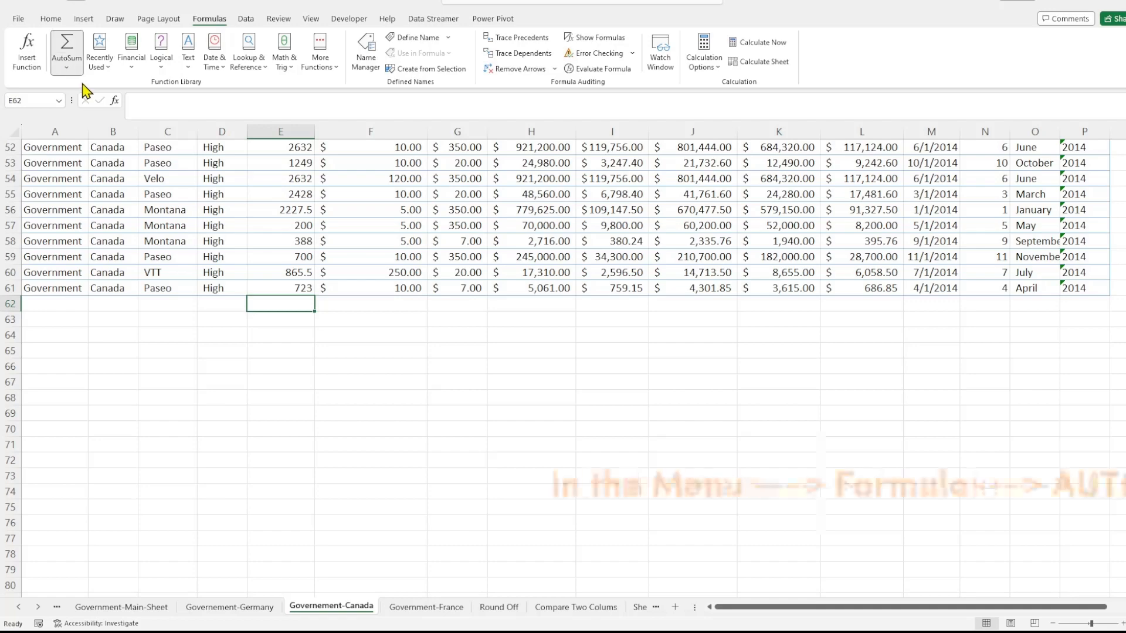
left_click(67, 49)
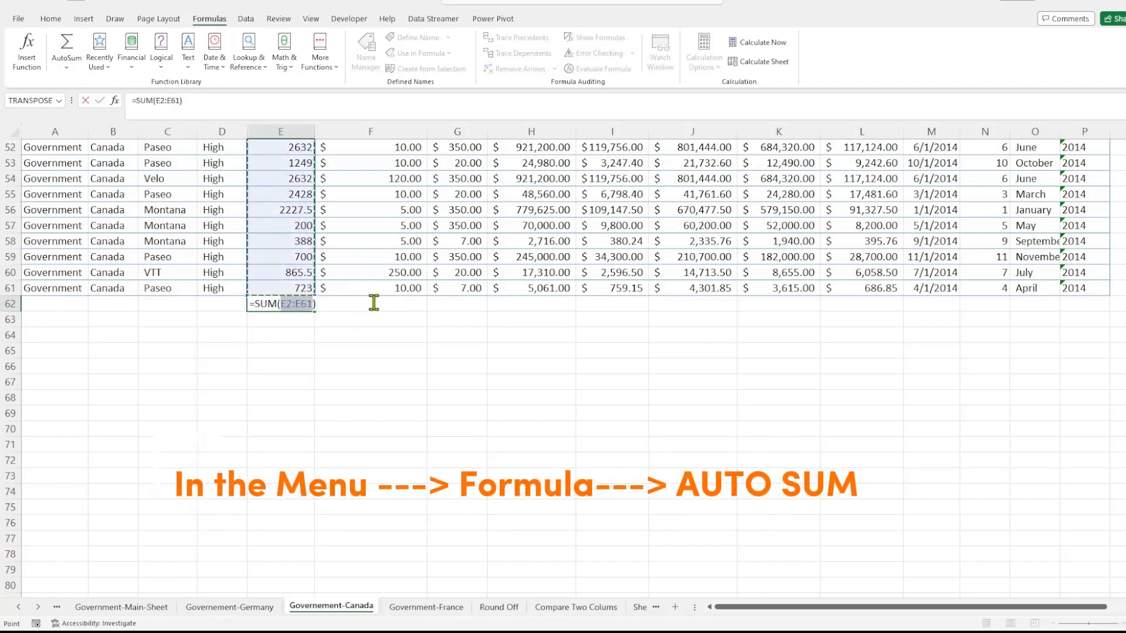
scroll(372, 302, "up", 12)
scroll(374, 302, "up", 5)
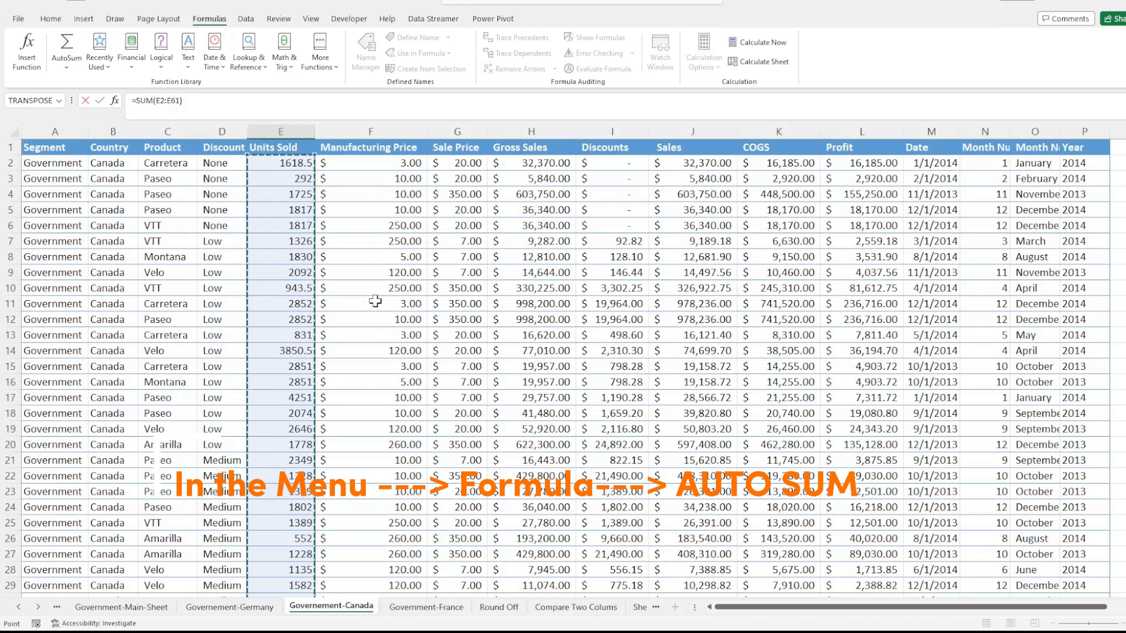
scroll(374, 302, "down", 14)
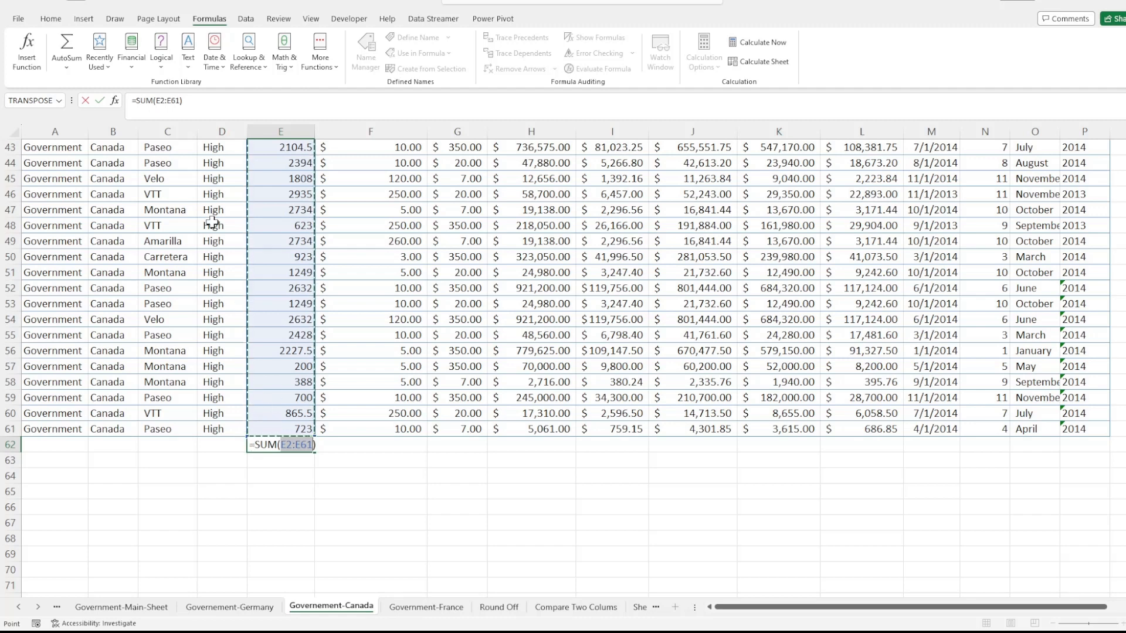
left_click(241, 102)
key("Return")
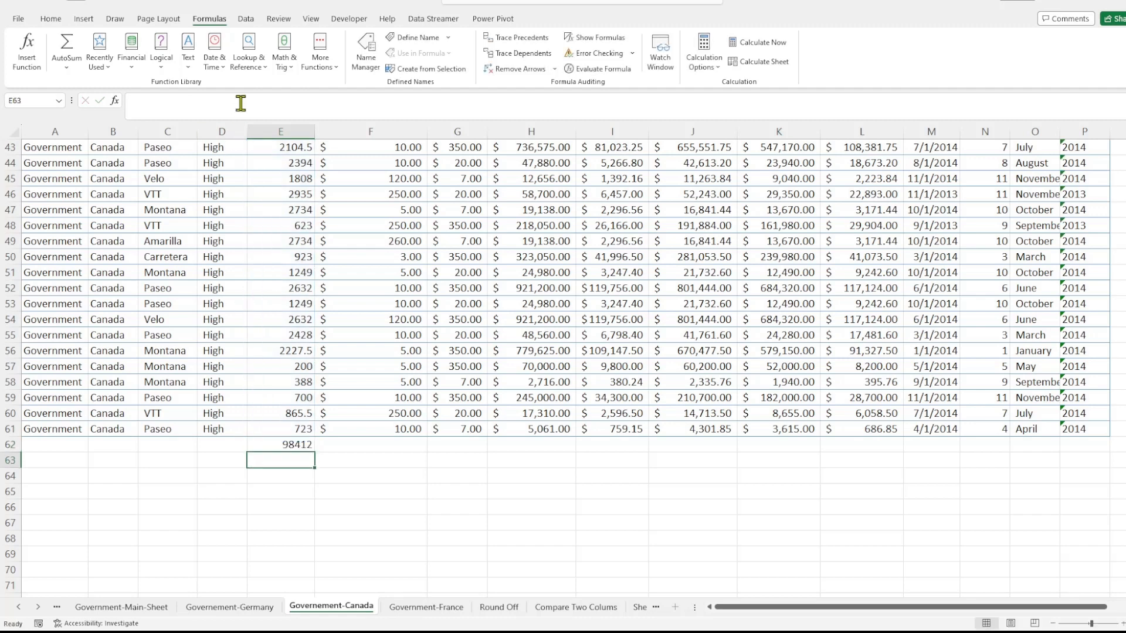
- Label the Units Sold sum by entering "Total" in cell D62
left_click(303, 447)
double_click(217, 446)
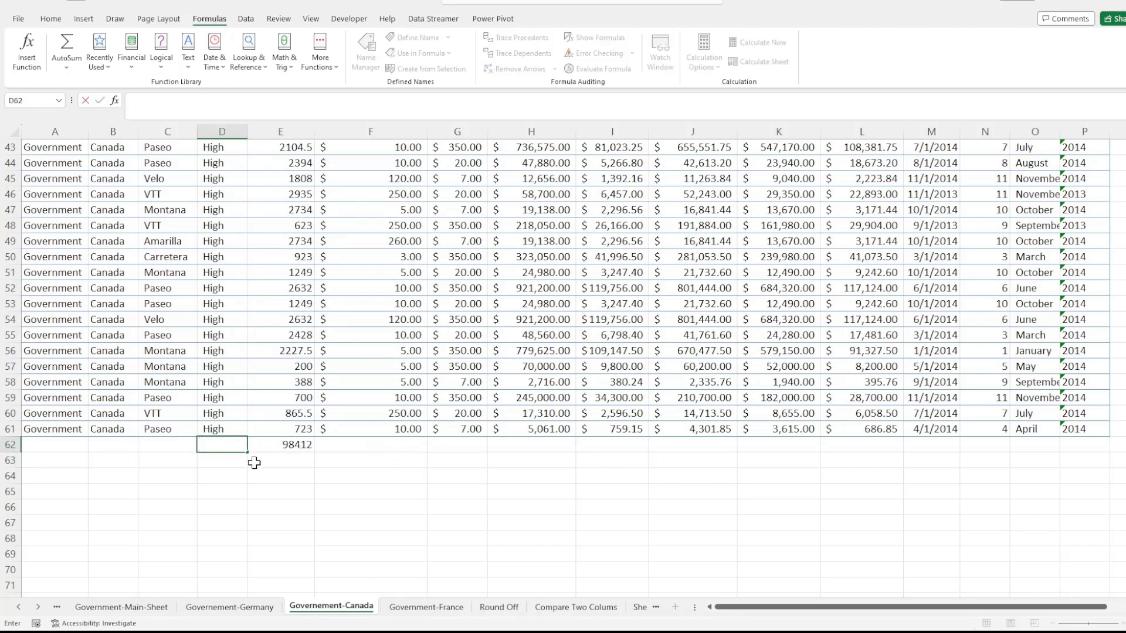
type("Total")
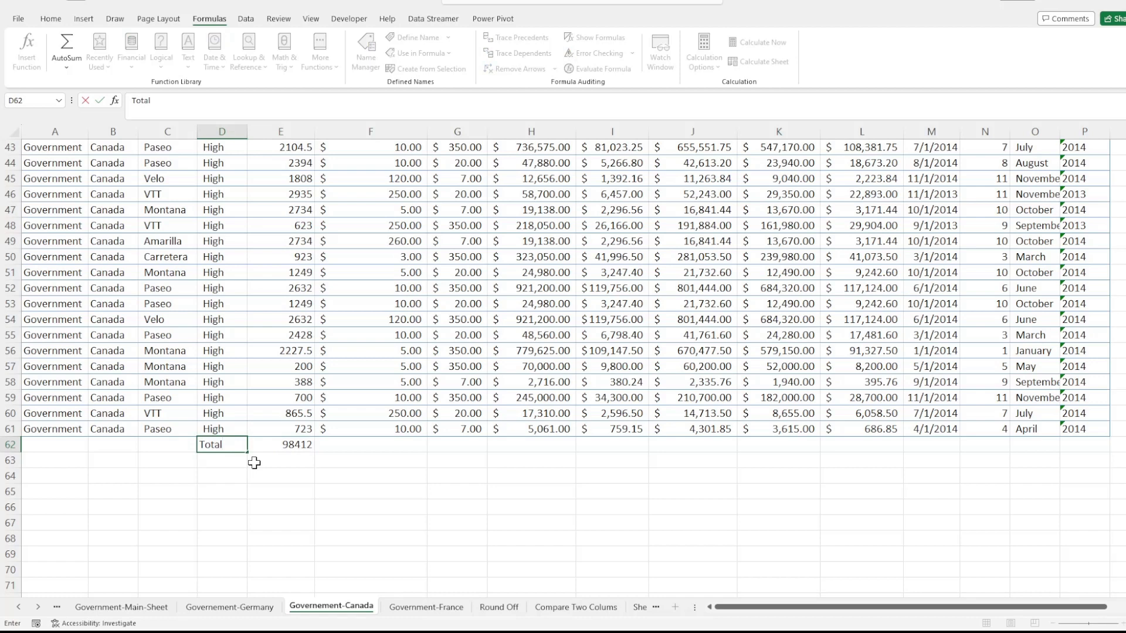
left_click(254, 464)
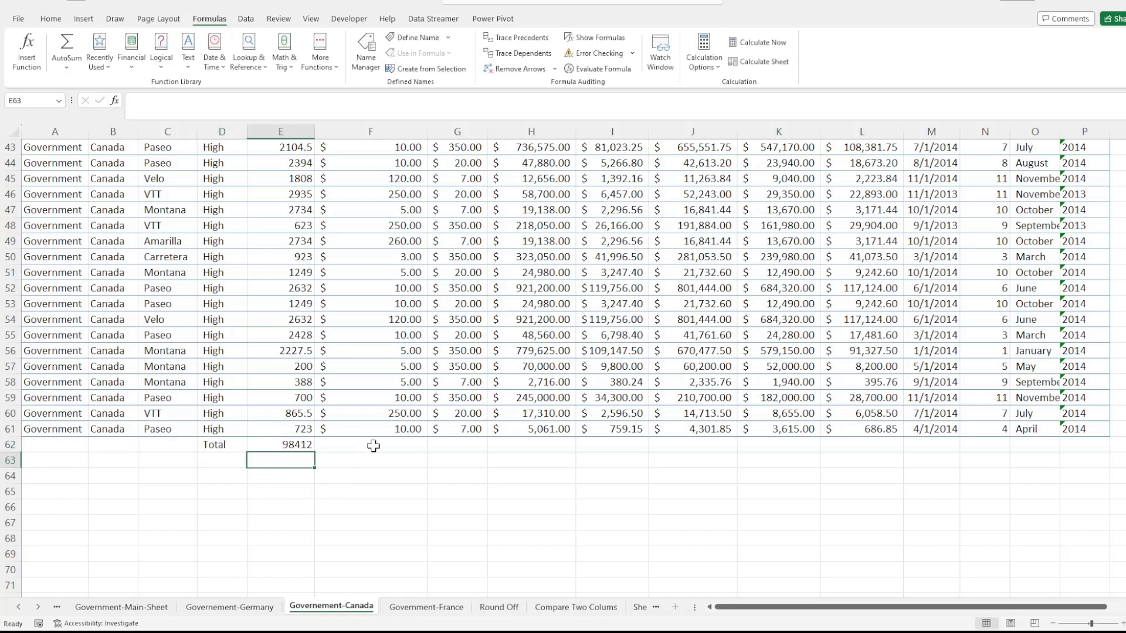
- Total the Manufacturing Price column in cell F62 with AutoSum over the range F2:F61
scroll(374, 446, "up", 14)
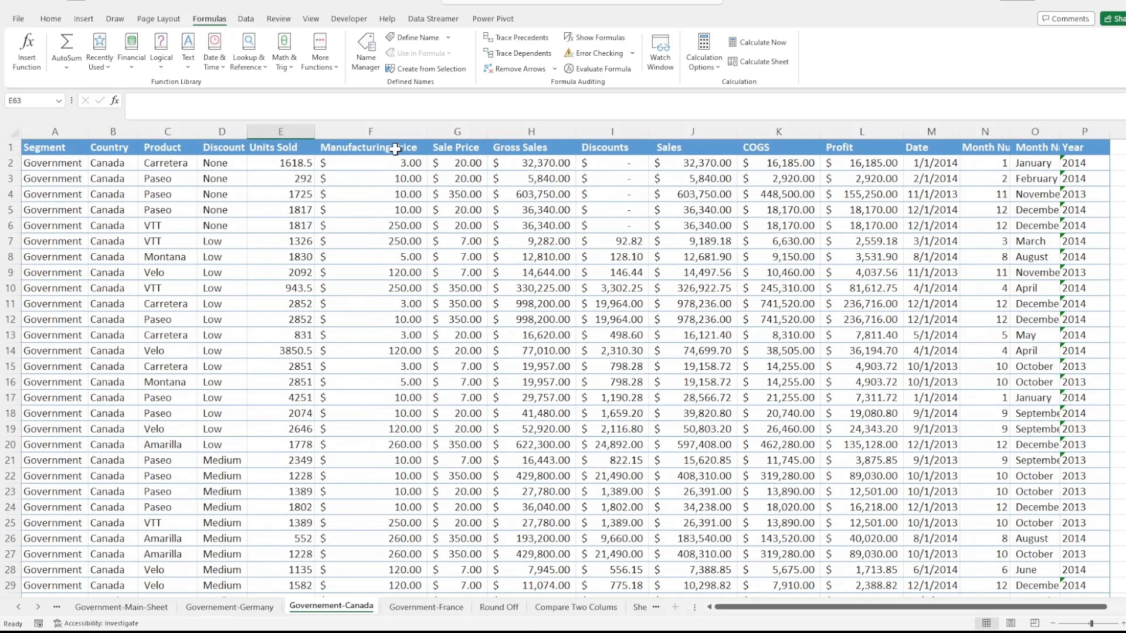
scroll(400, 301, "down", 18)
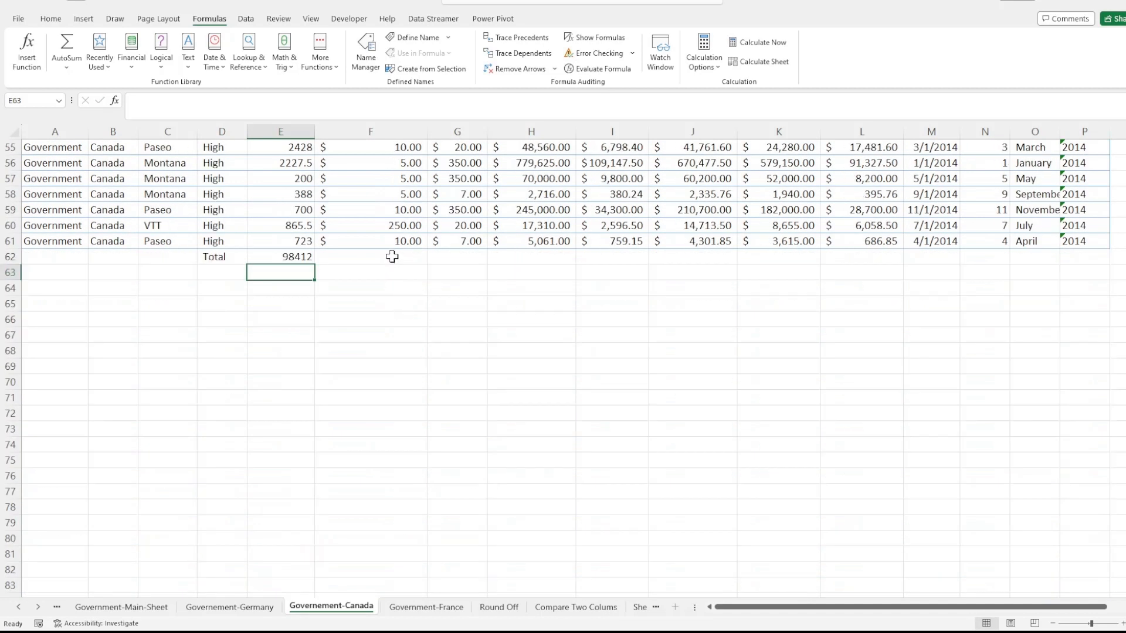
left_click(392, 256)
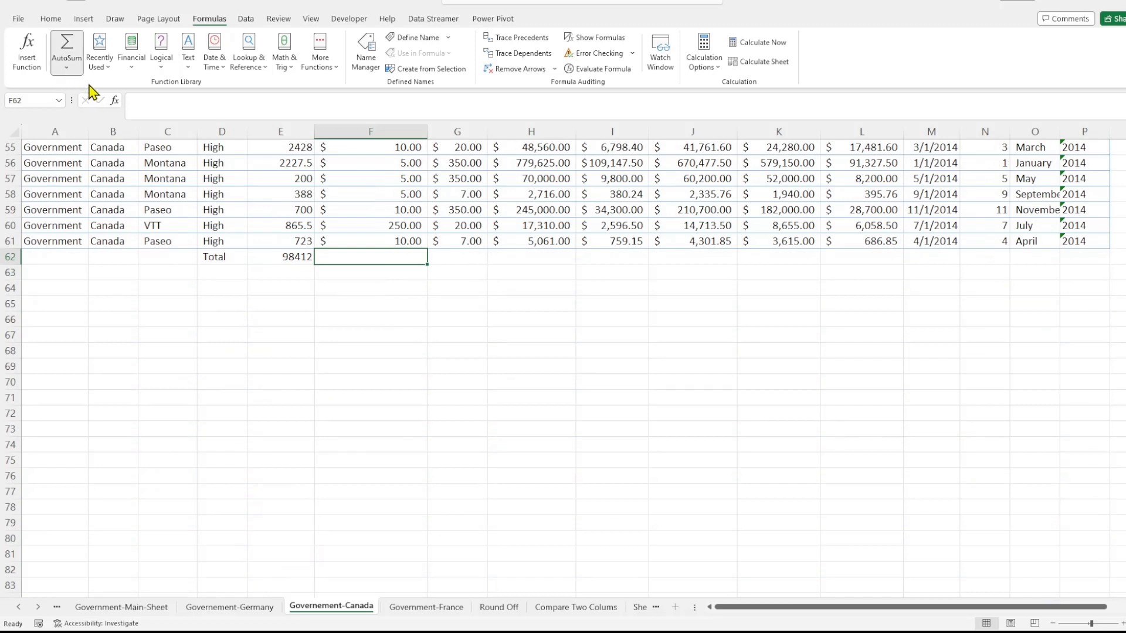
left_click(68, 46)
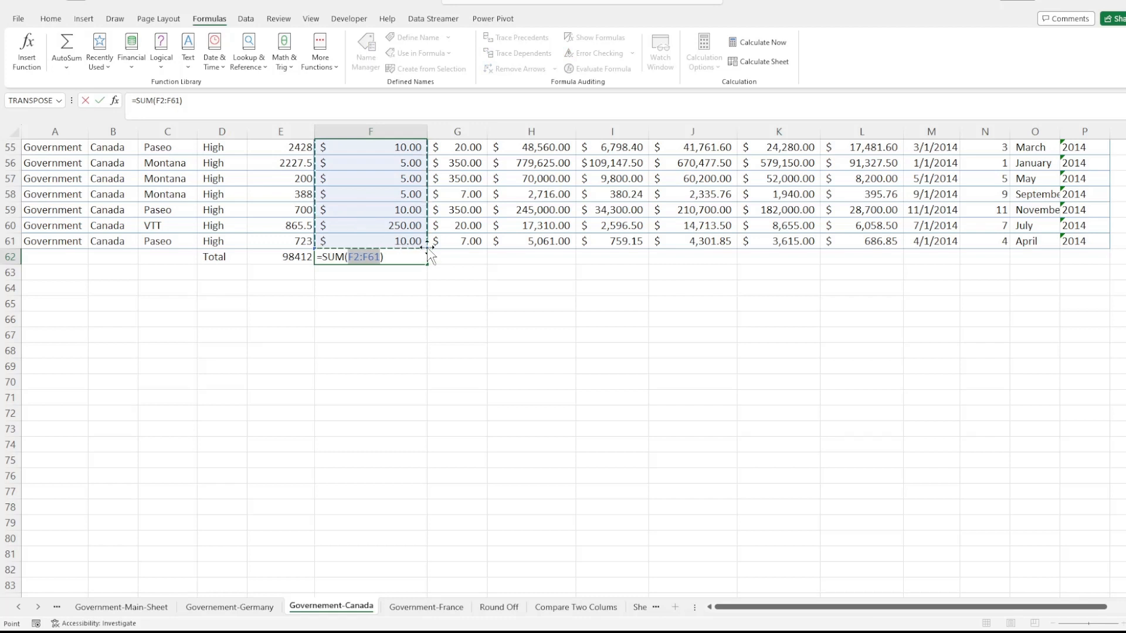
left_click(230, 110)
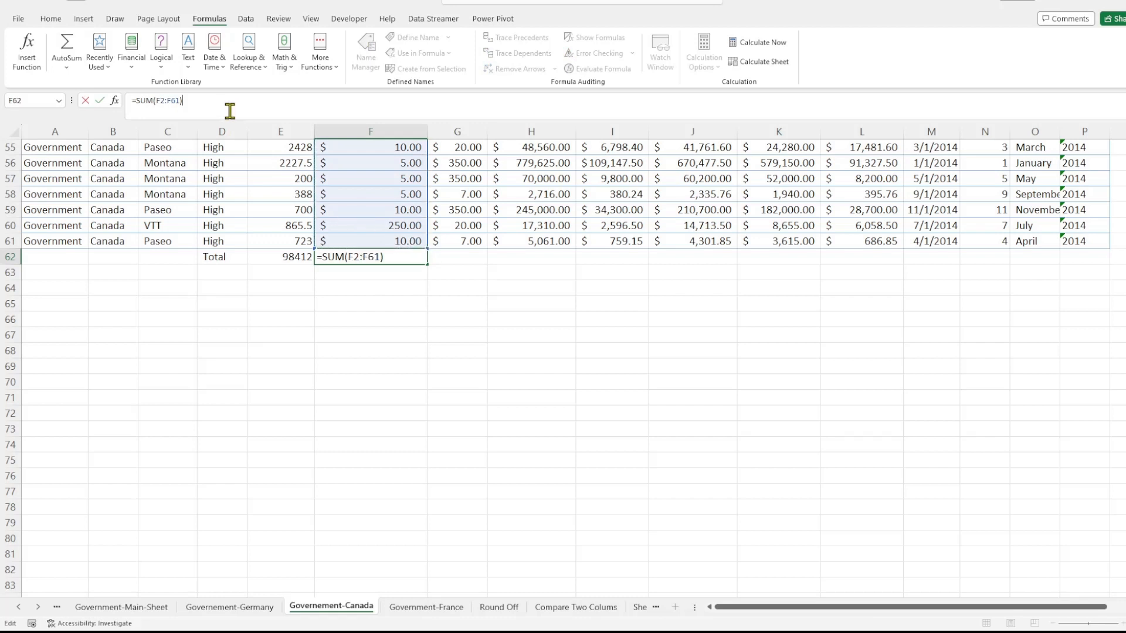
key("Return")
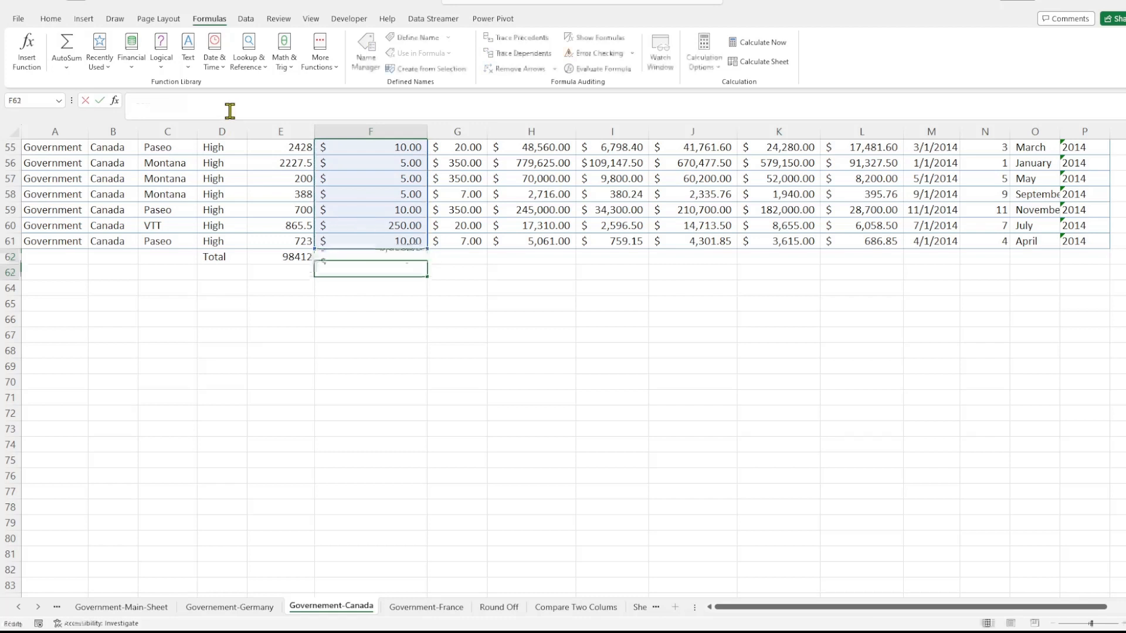
- Review the summed columns and inspect the Units Sold total formula in cell E62 without changing it
scroll(279, 288, "up", 5)
scroll(279, 287, "up", 13)
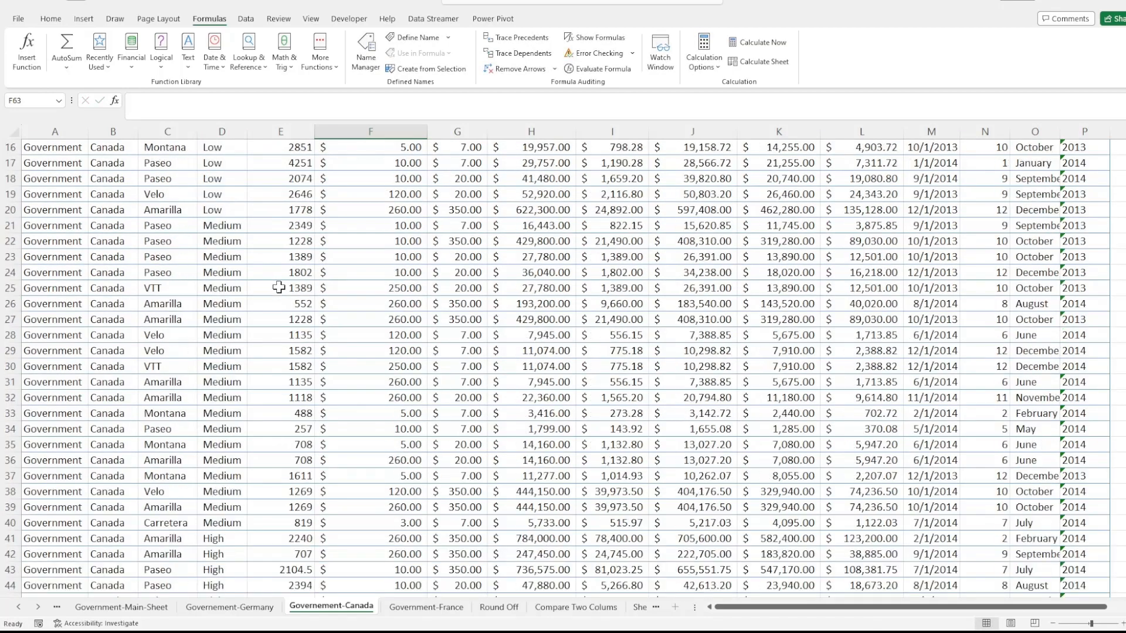
scroll(279, 288, "down", 15)
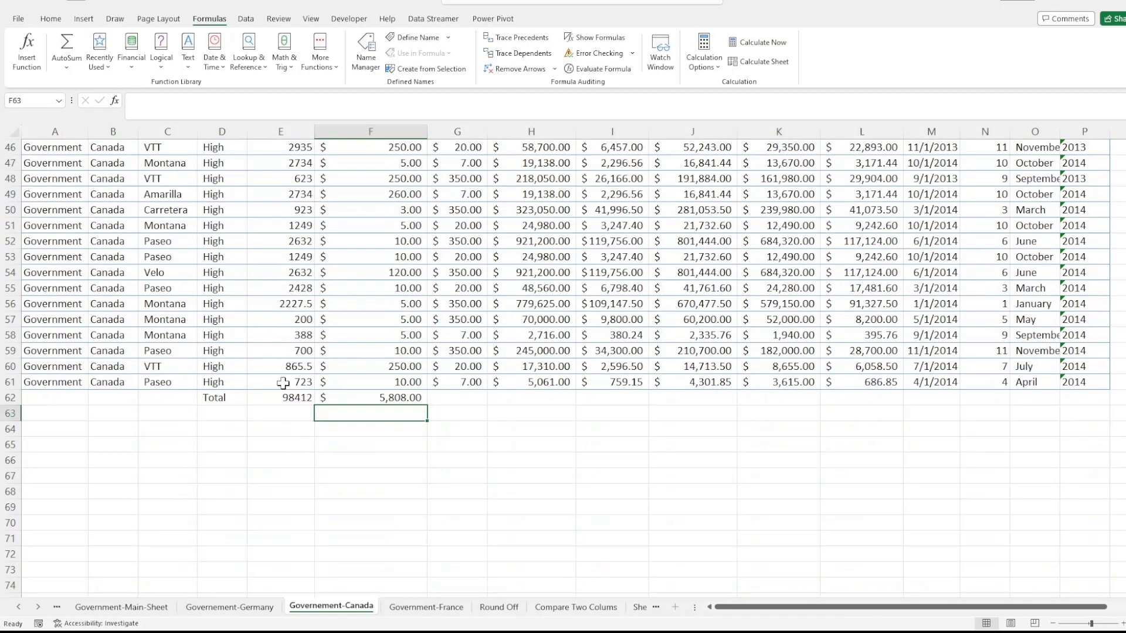
left_click(270, 399)
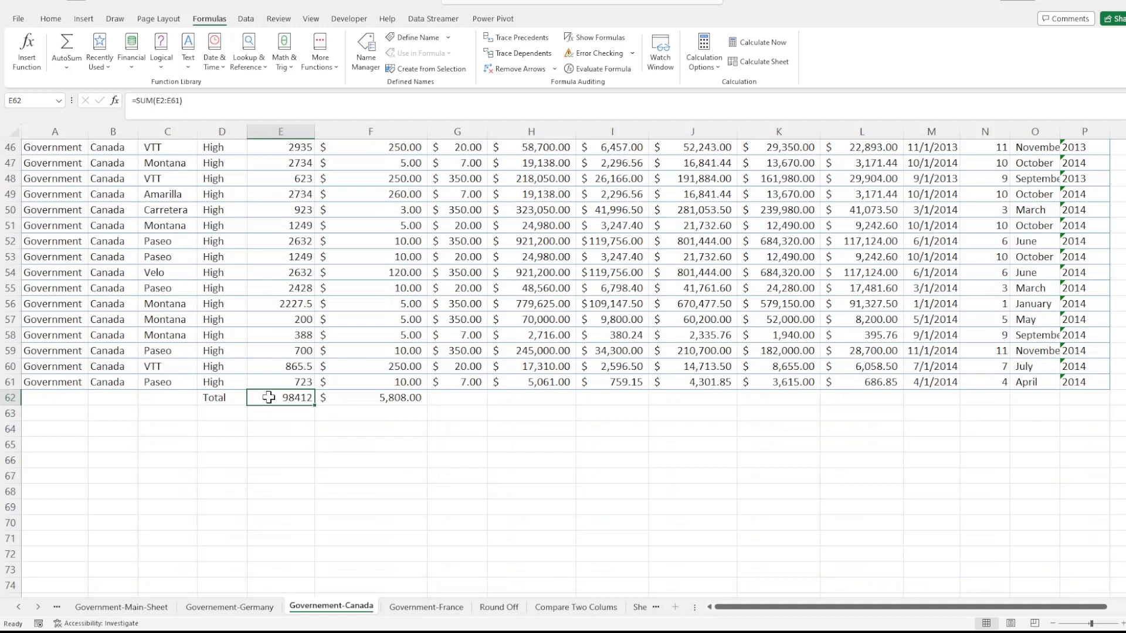
double_click(269, 397)
key("Escape")
left_click(281, 453)
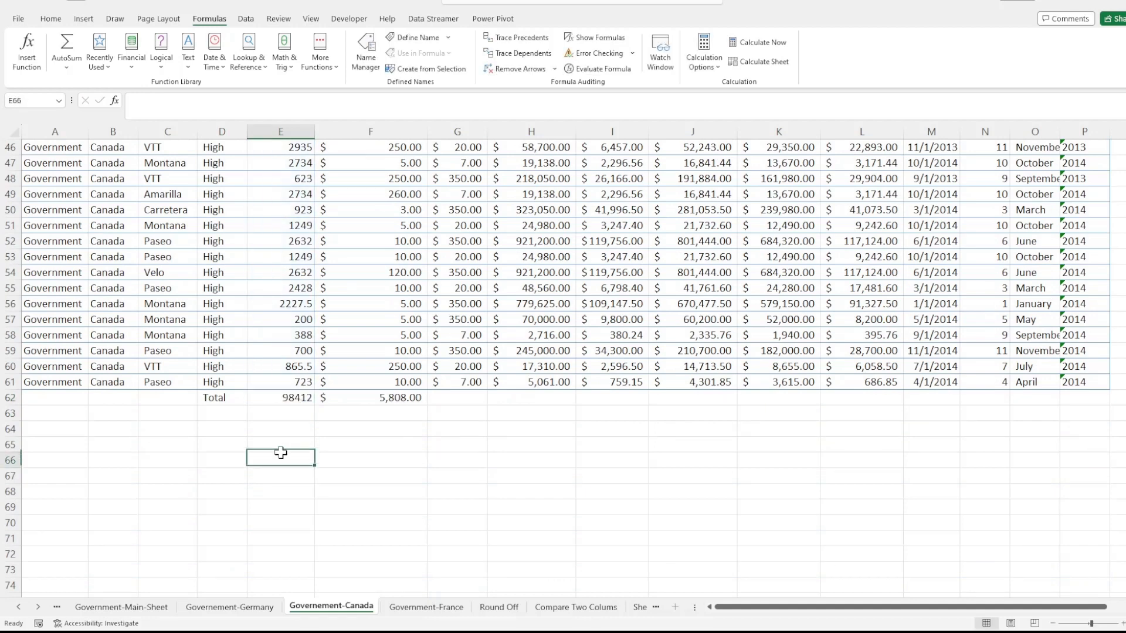
- Insert twelve blank rows above the Total row, starting at row 62
left_click(13, 399)
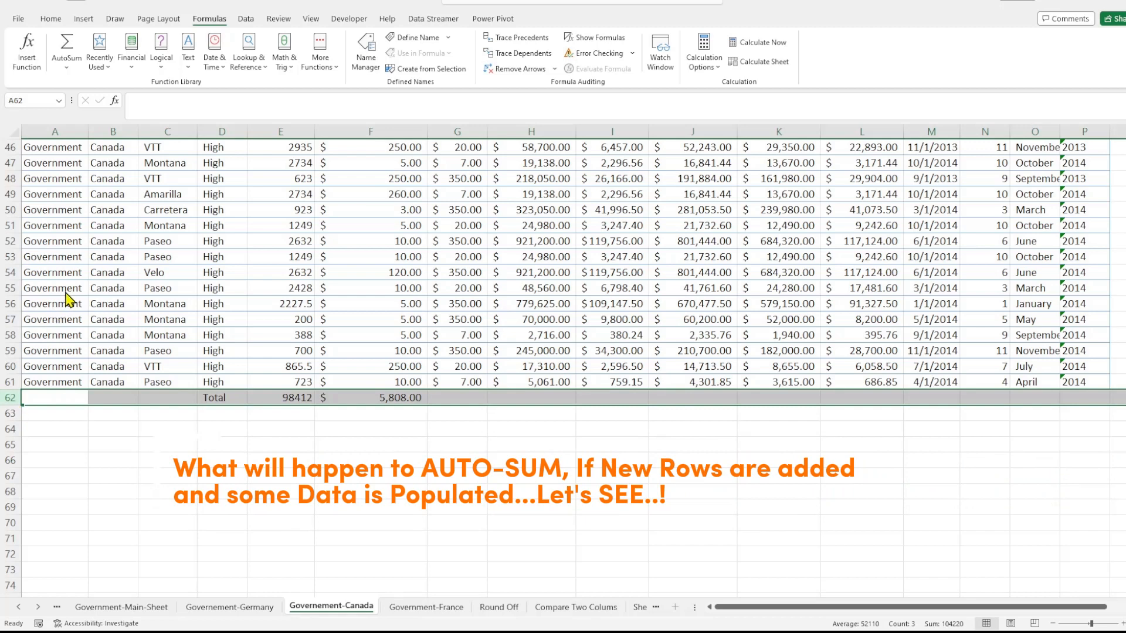
key("ctrl+shift+plus")
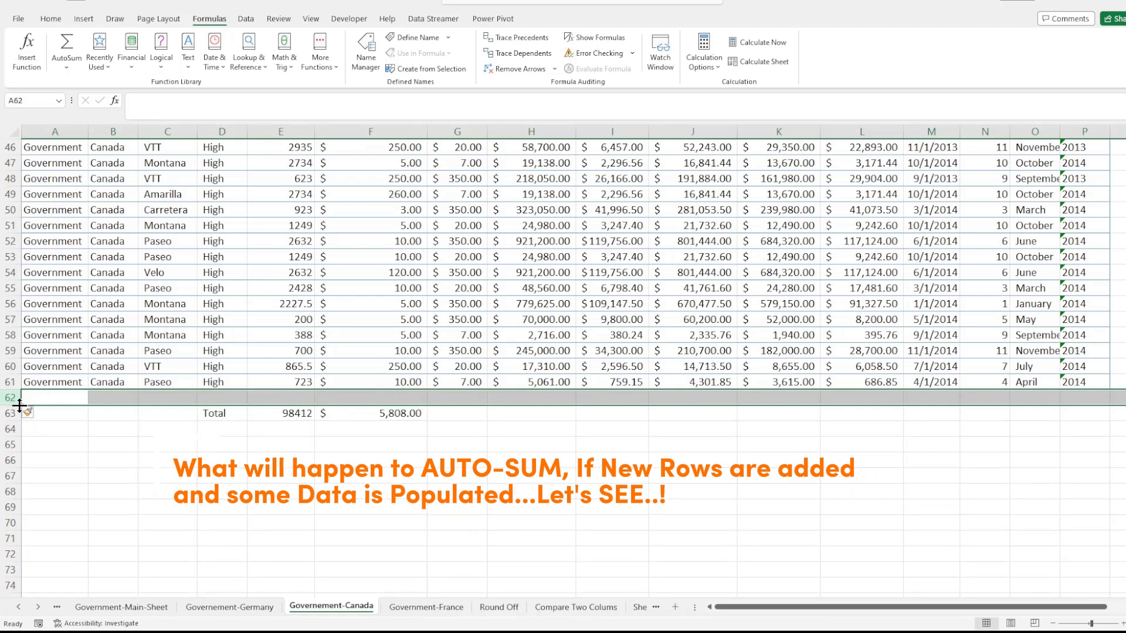
key("ctrl+shift+plus")
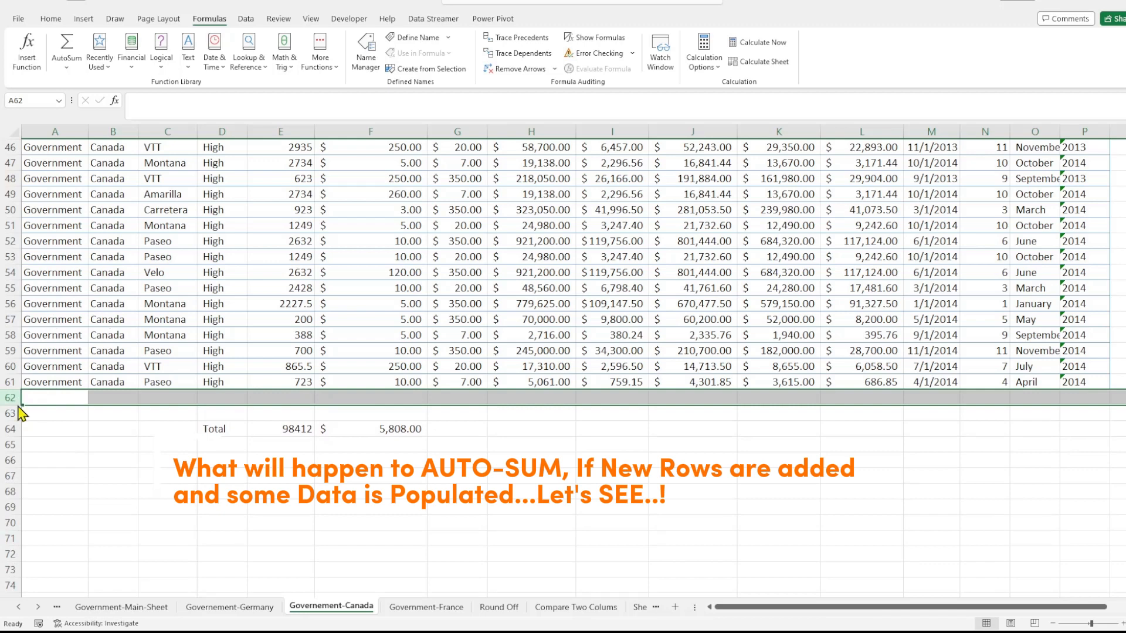
key("ctrl+shift+plus")
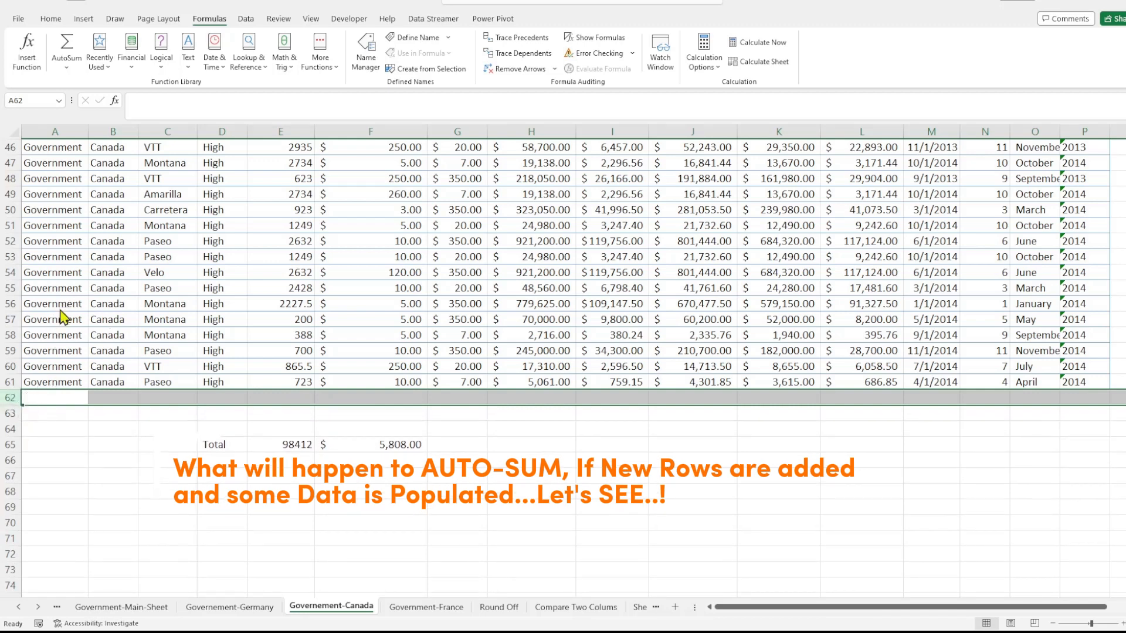
key("ctrl+shift+plus")
key("ctrl+shift+plus")
key("ctrl+shift+plus")
key("ctrl+shift+plus")
key("ctrl+shift+plus")
key("ctrl+shift+plus")
key("ctrl+shift+plus")
key("ctrl+shift+plus")
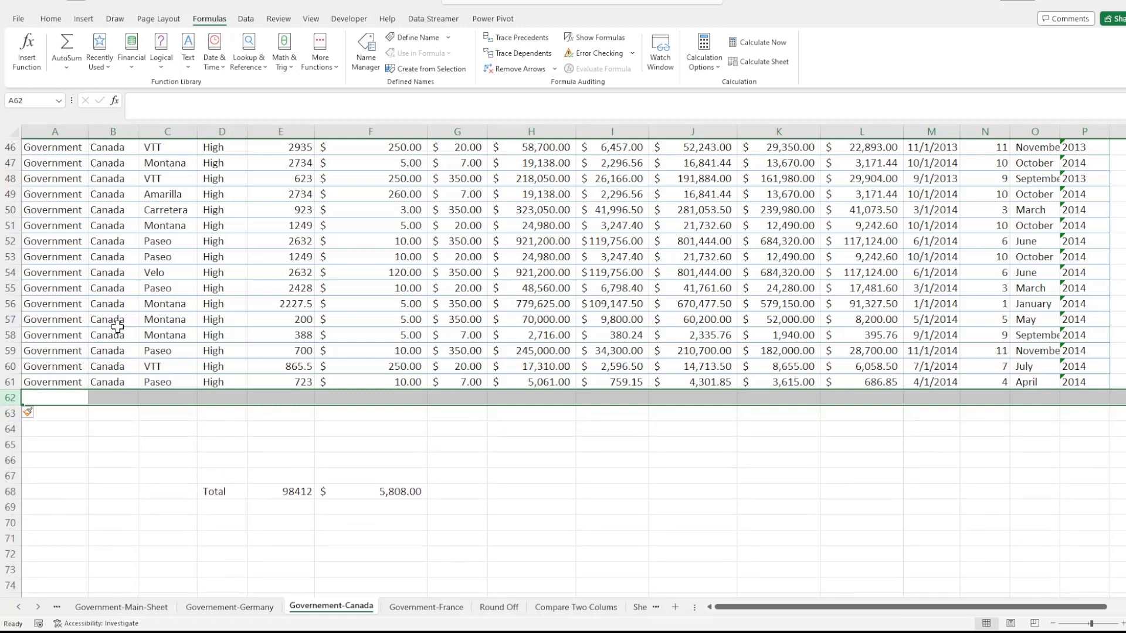
key("ctrl+shift+plus")
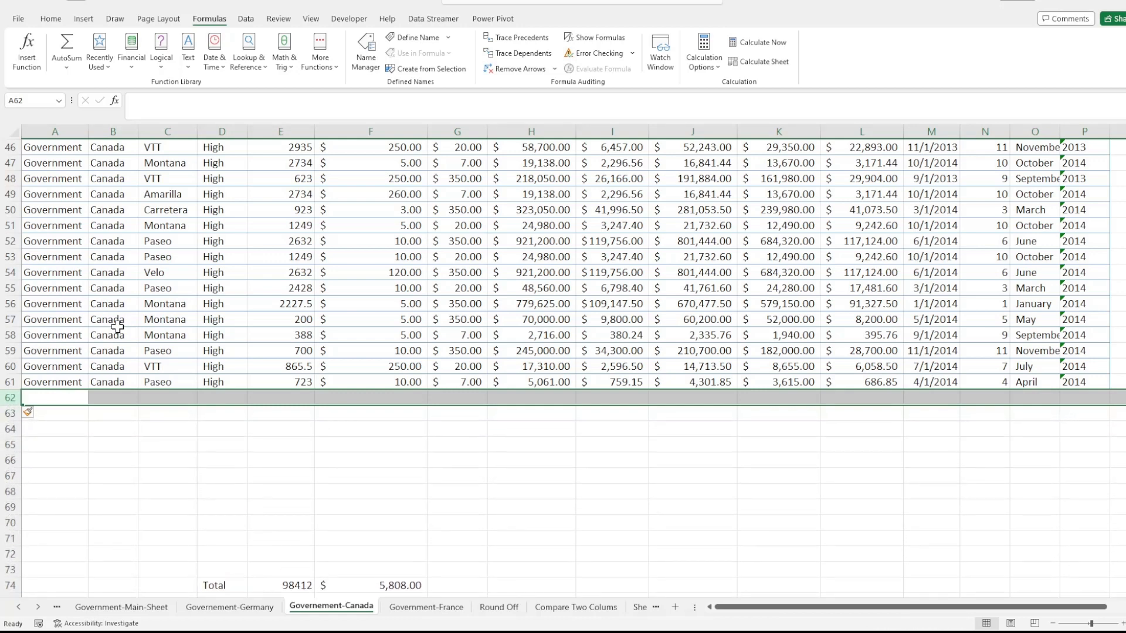
- Copy the data records in A49:P56 and paste them into the blank rows starting at cell A62
scroll(114, 354, "down", 6)
scroll(145, 374, "up", 3)
left_click(156, 335)
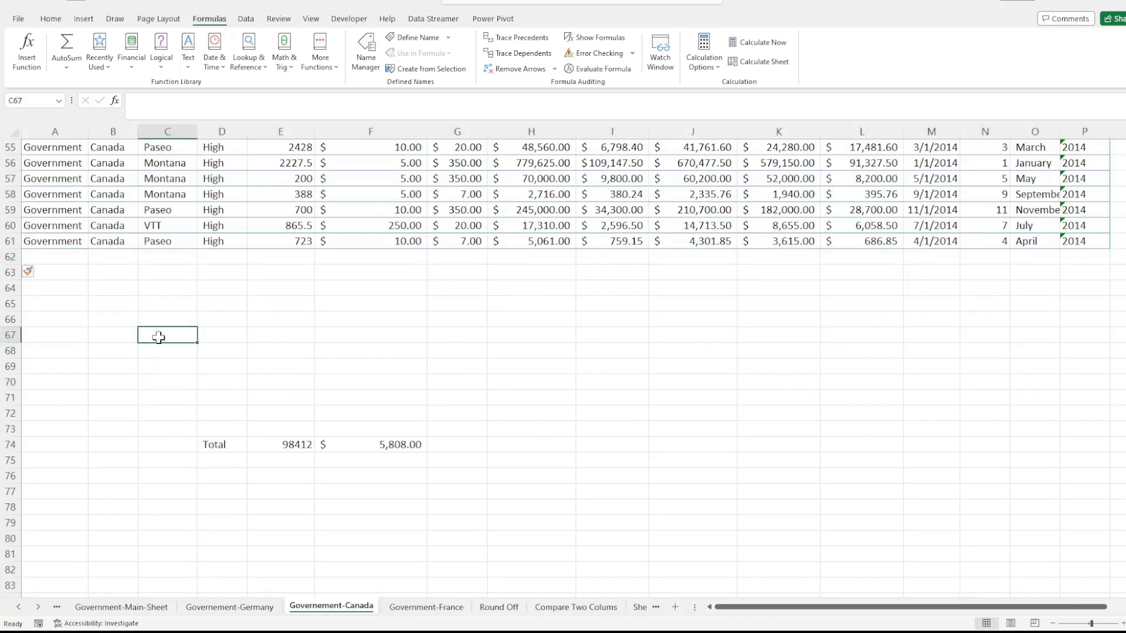
scroll(156, 338, "up", 3)
left_click_drag(47, 196, 1065, 303)
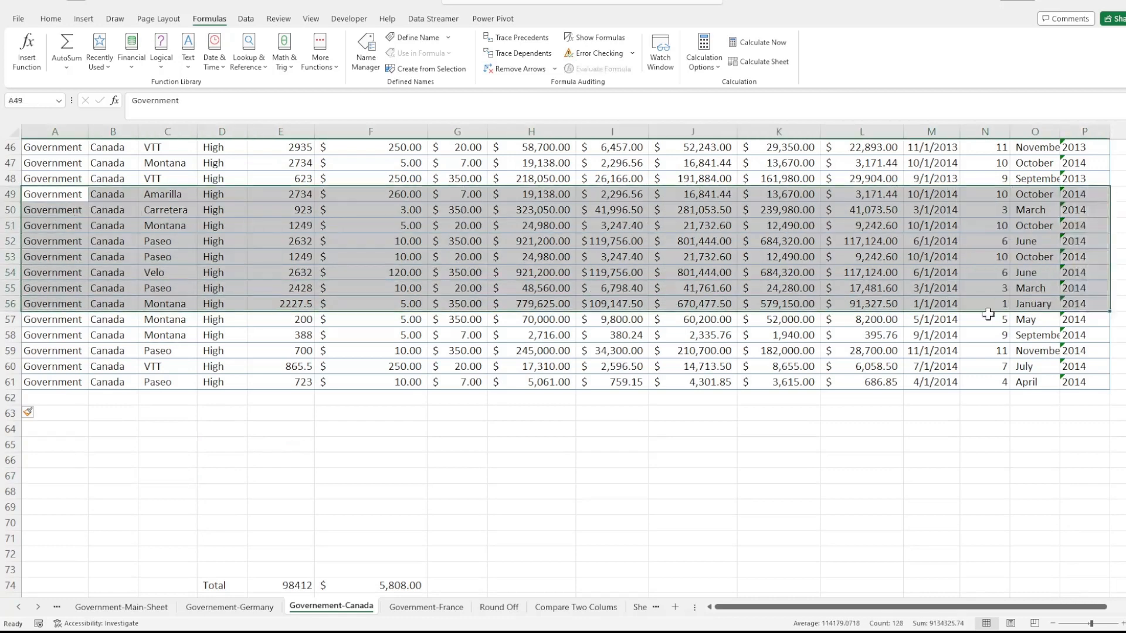
key("ctrl+c")
scroll(417, 397, "down", 5)
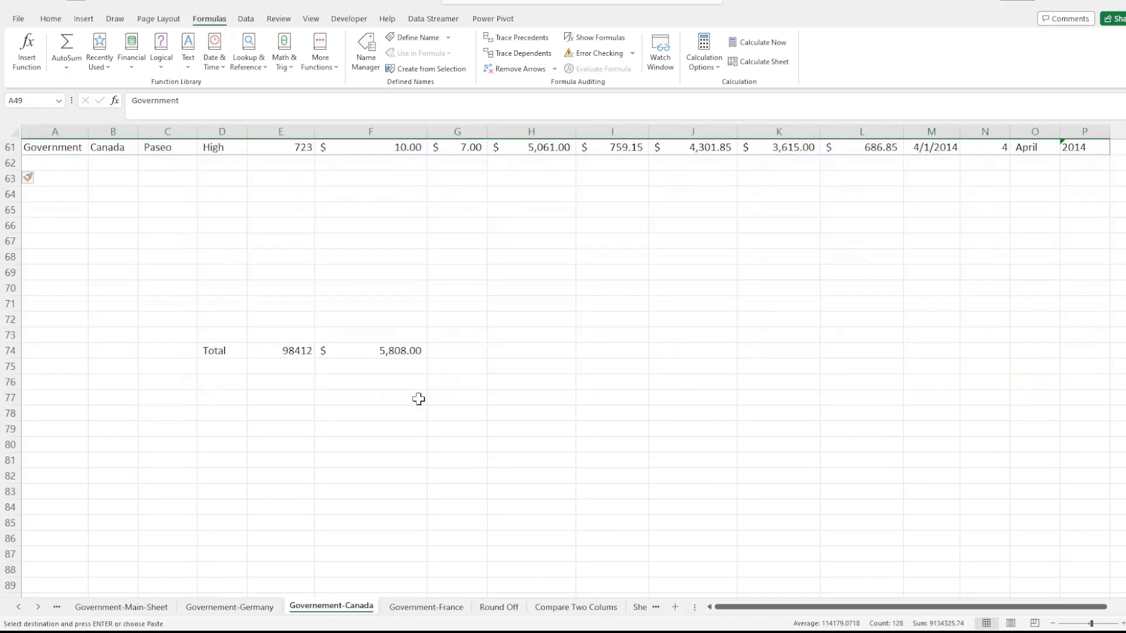
left_click(67, 164)
key("ctrl+v")
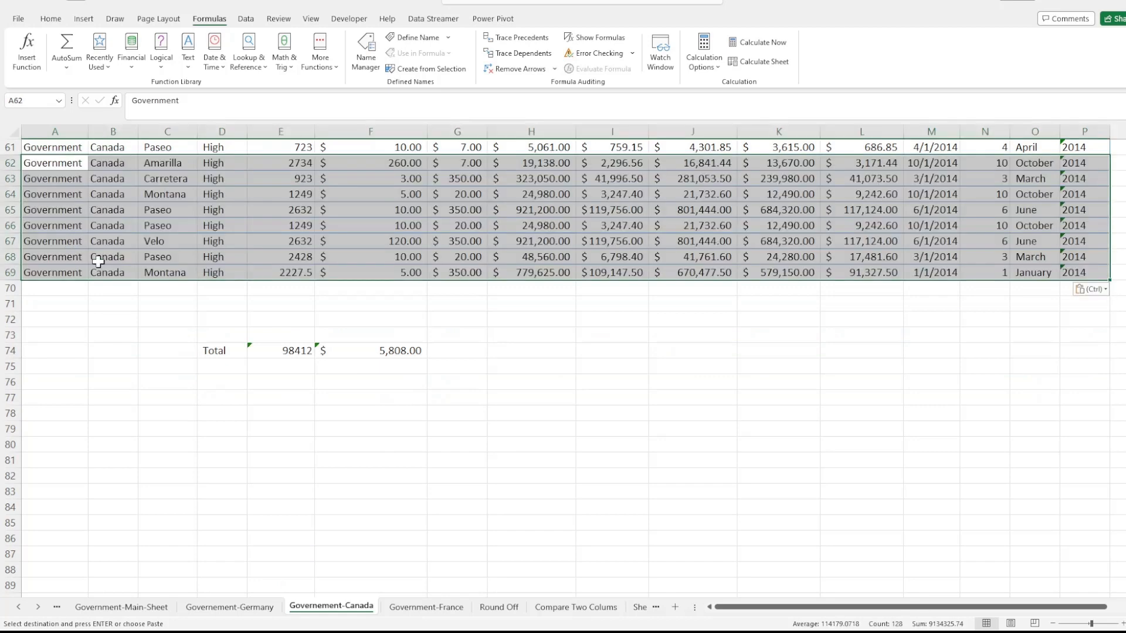
- Copy the records in A68:P69 and paste them into the blank rows starting at cell A70
left_click(264, 306)
left_click_drag(62, 261, 1066, 287)
key("ctrl+c")
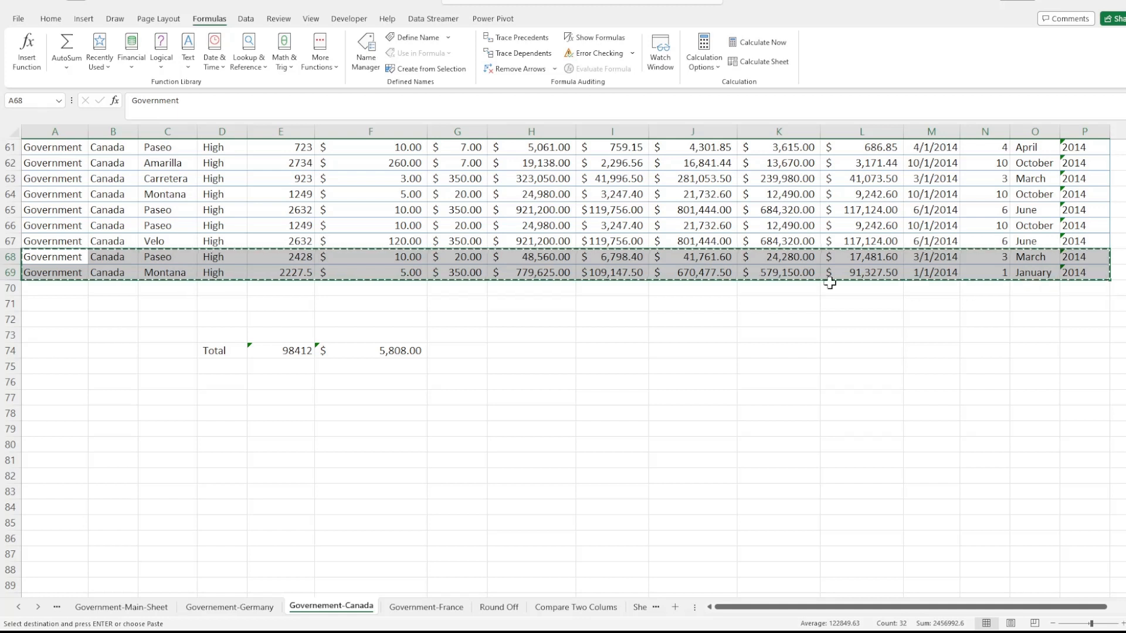
left_click(79, 289)
key("ctrl+v")
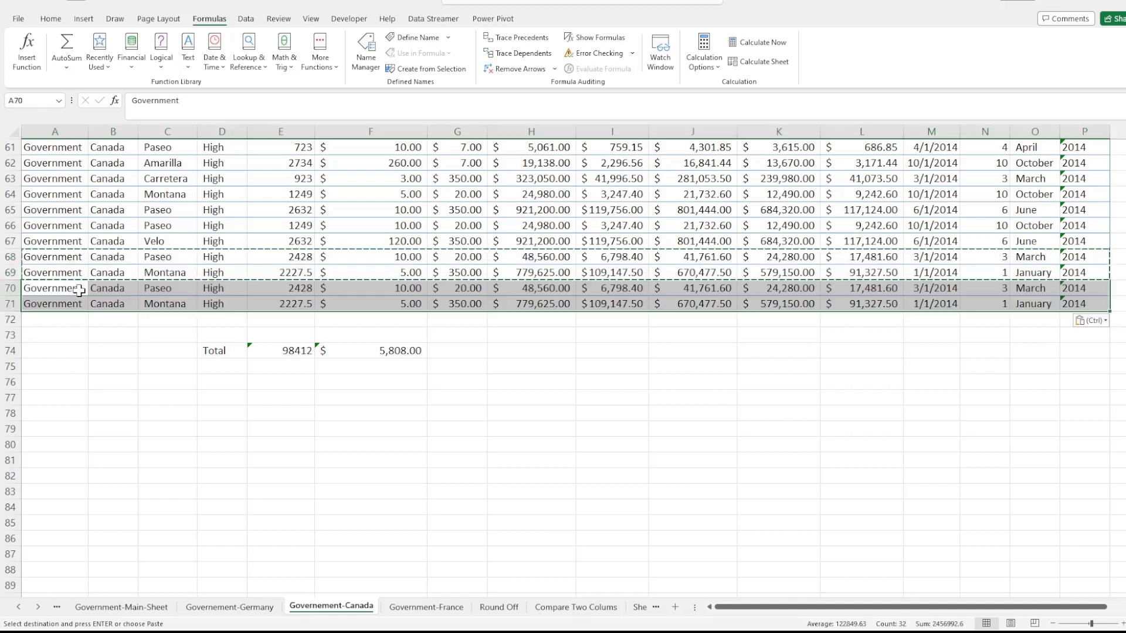
left_click(109, 318)
key("Escape")
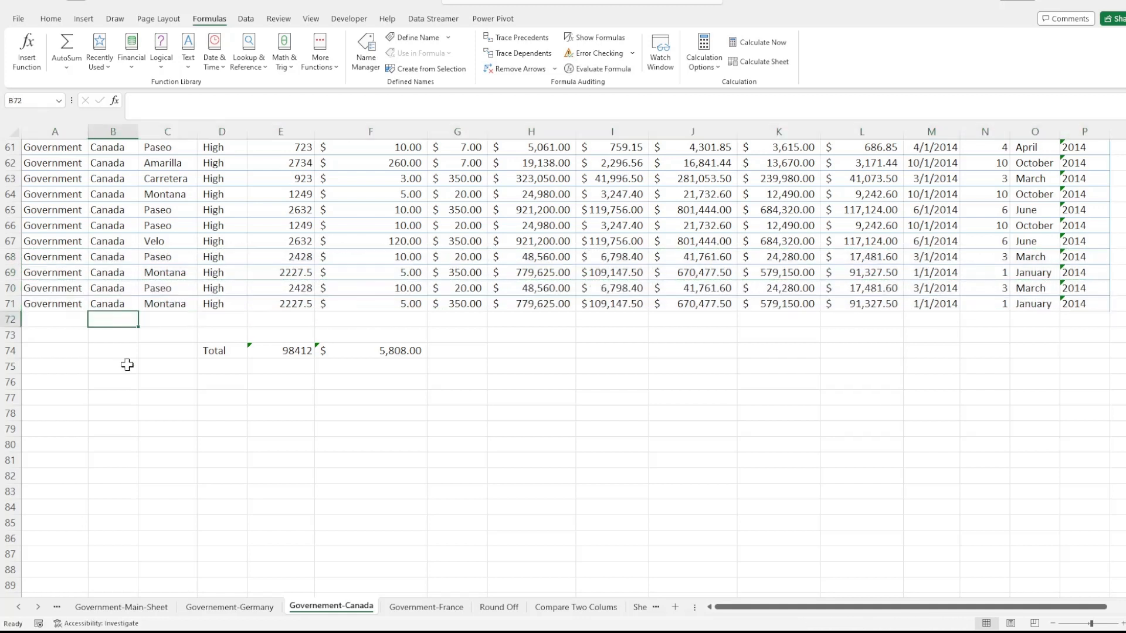
- Review the data rows and inspect which cells the Units Sold total formula in E74 covers, without changing it
scroll(127, 365, "up", 11)
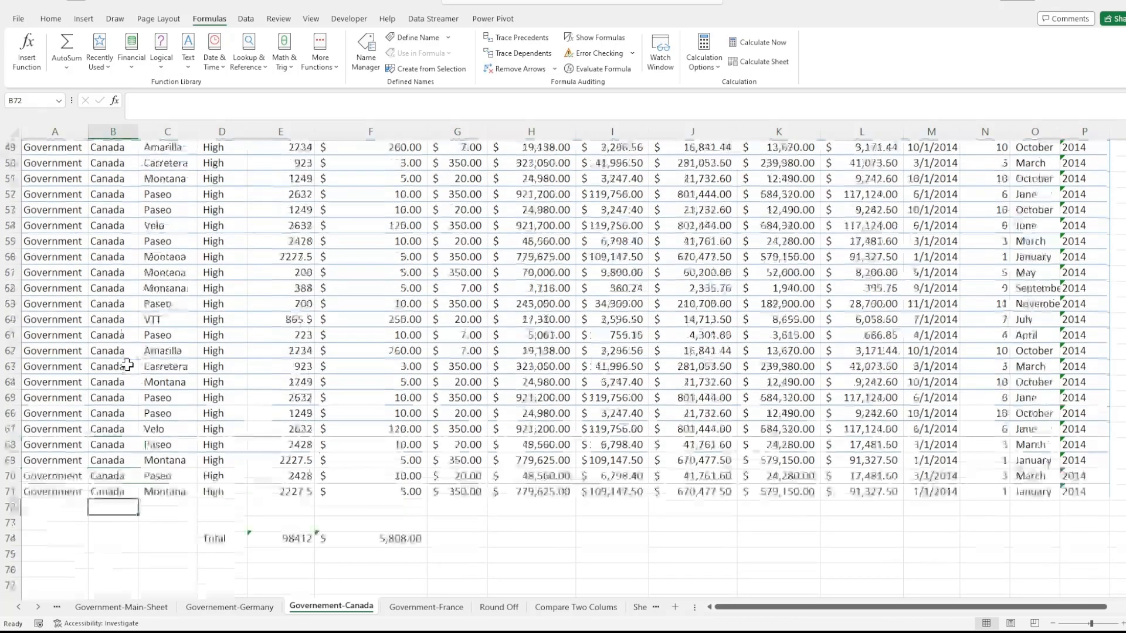
scroll(127, 365, "up", 9)
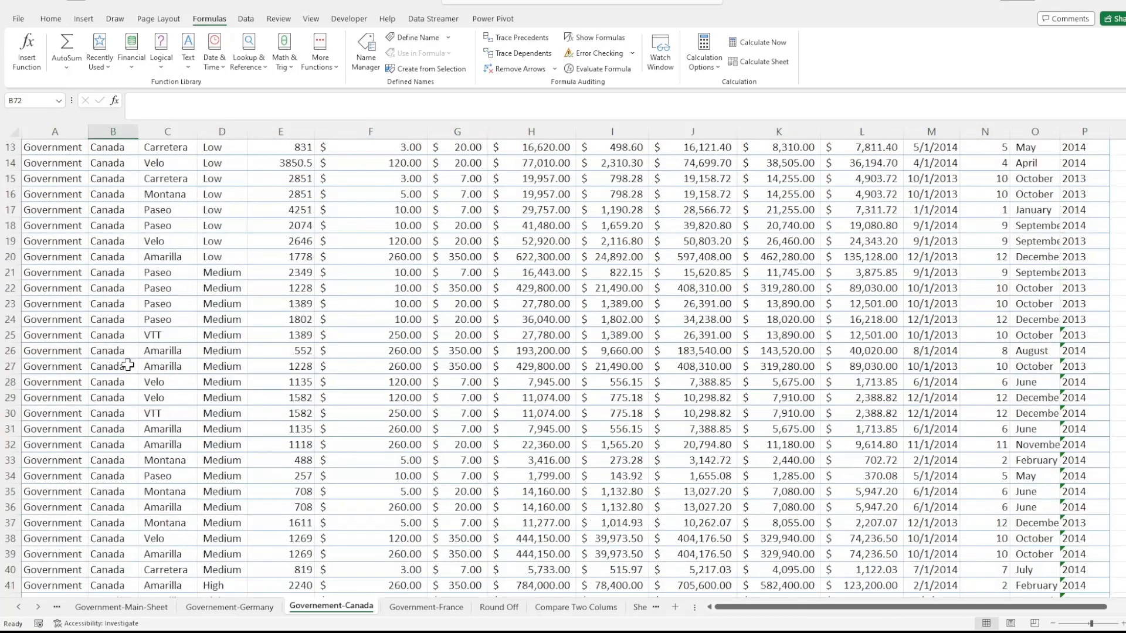
scroll(127, 364, "down", 9)
scroll(129, 365, "down", 10)
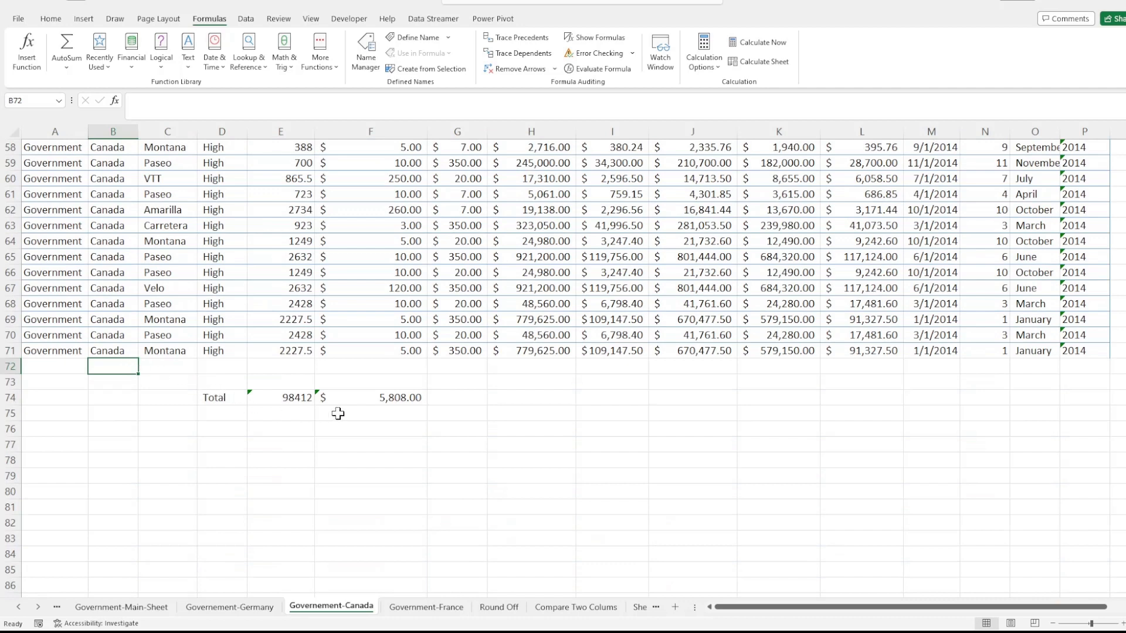
double_click(287, 398)
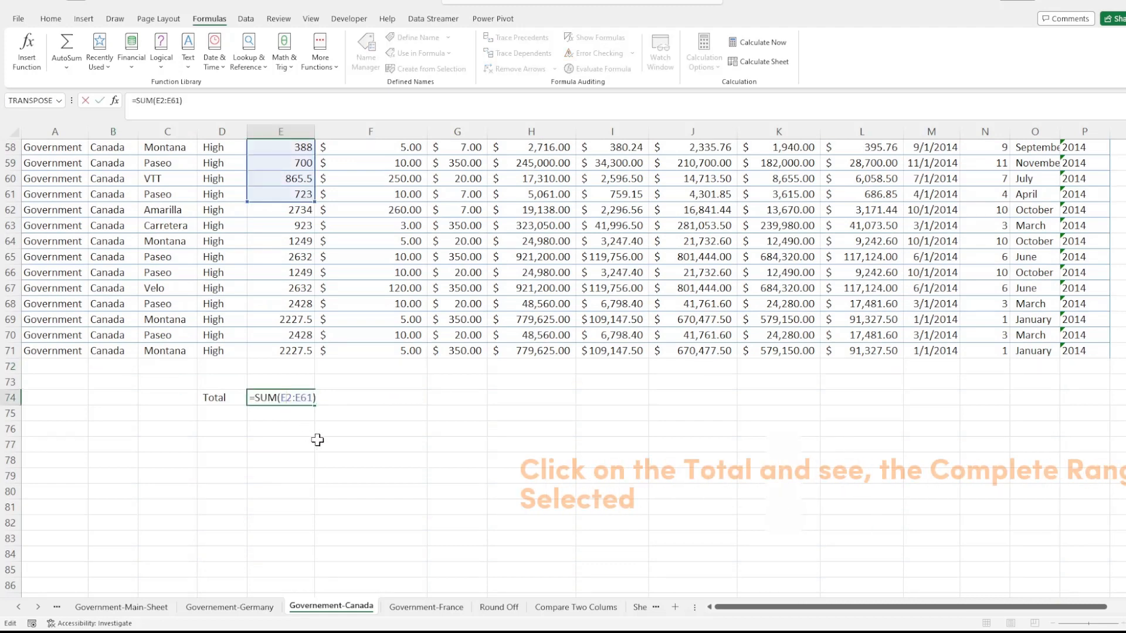
key("Escape")
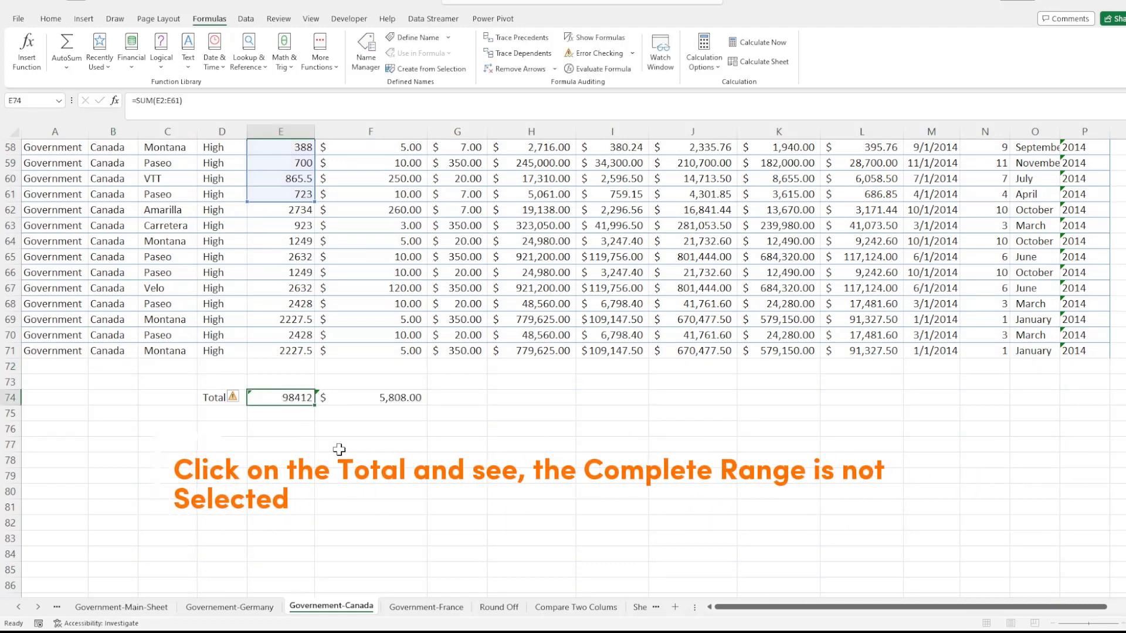
double_click(290, 402)
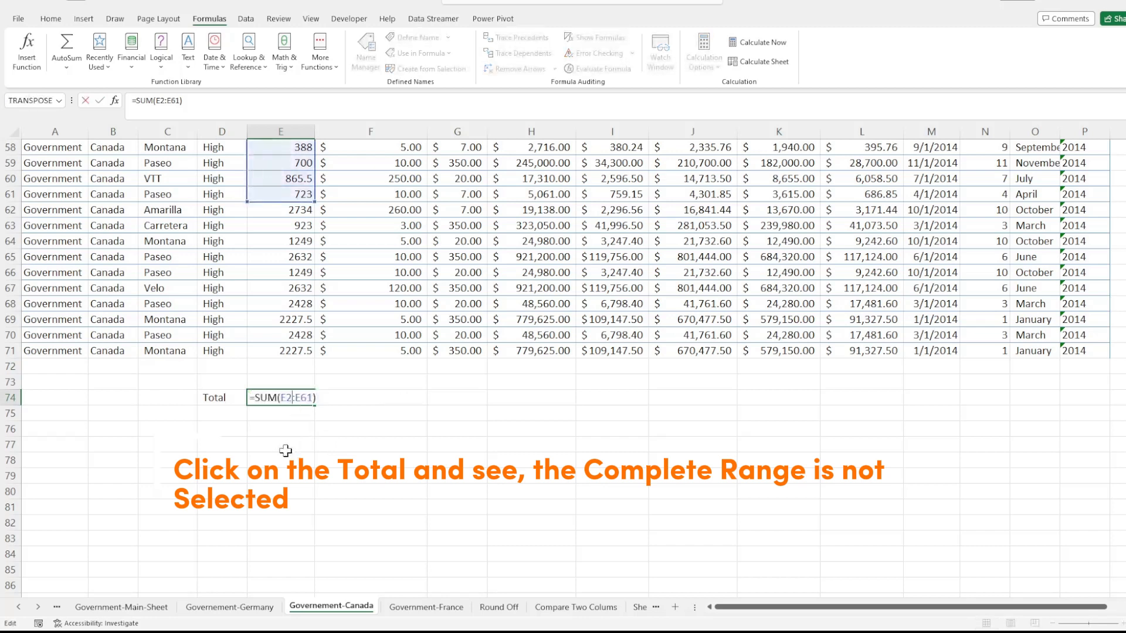
key("Escape")
- Extend the Units Sold total formula in E74 to include the added rows, making it =SUM(E2:E71)
double_click(276, 397)
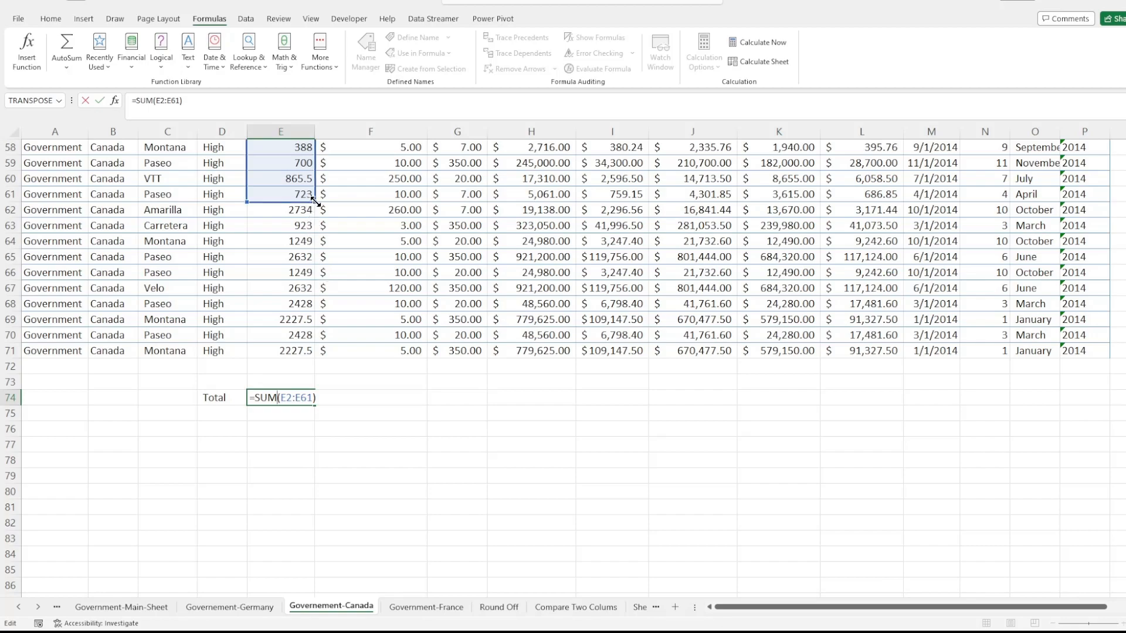
scroll(326, 272, "up", 11)
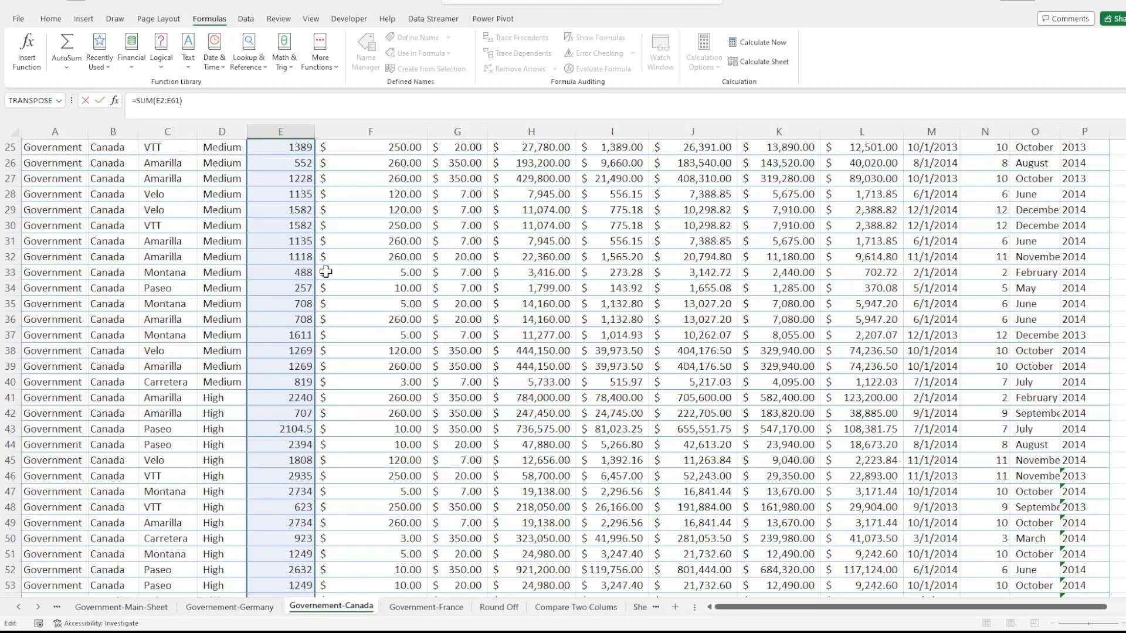
scroll(326, 272, "up", 8)
scroll(326, 272, "down", 8)
scroll(326, 272, "down", 10)
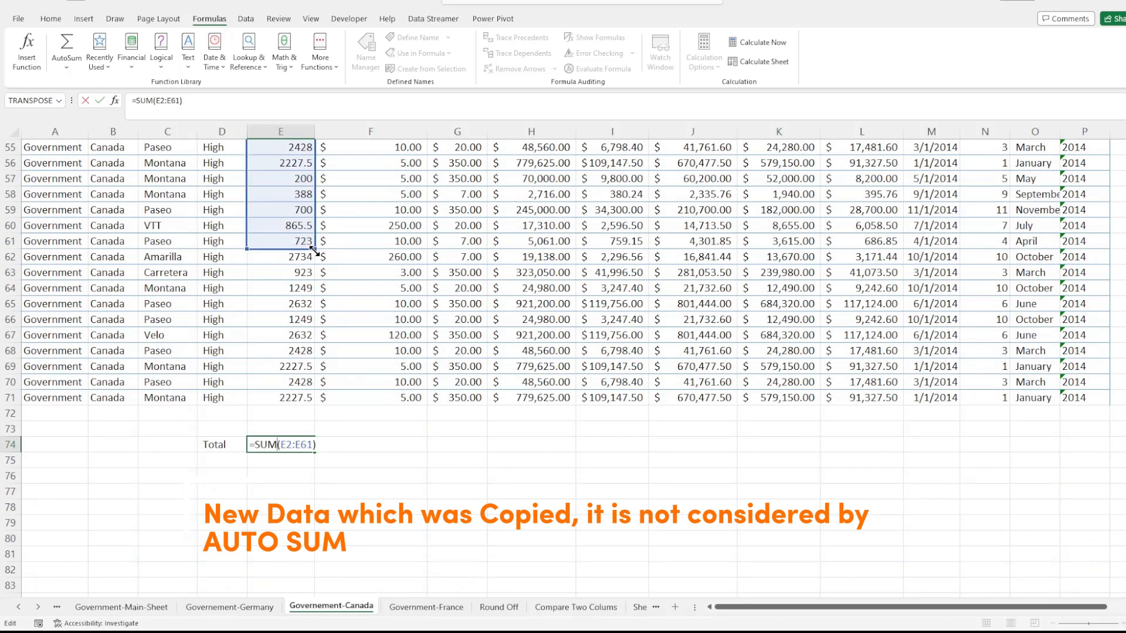
left_click_drag(315, 251, 325, 402)
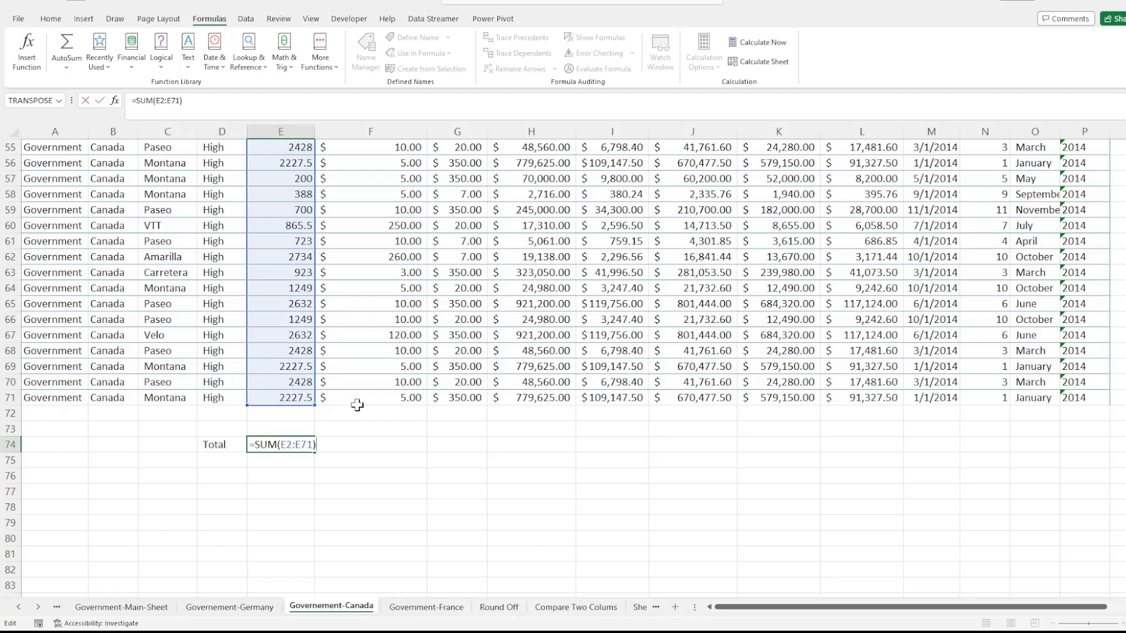
left_click(249, 103)
key("Return")
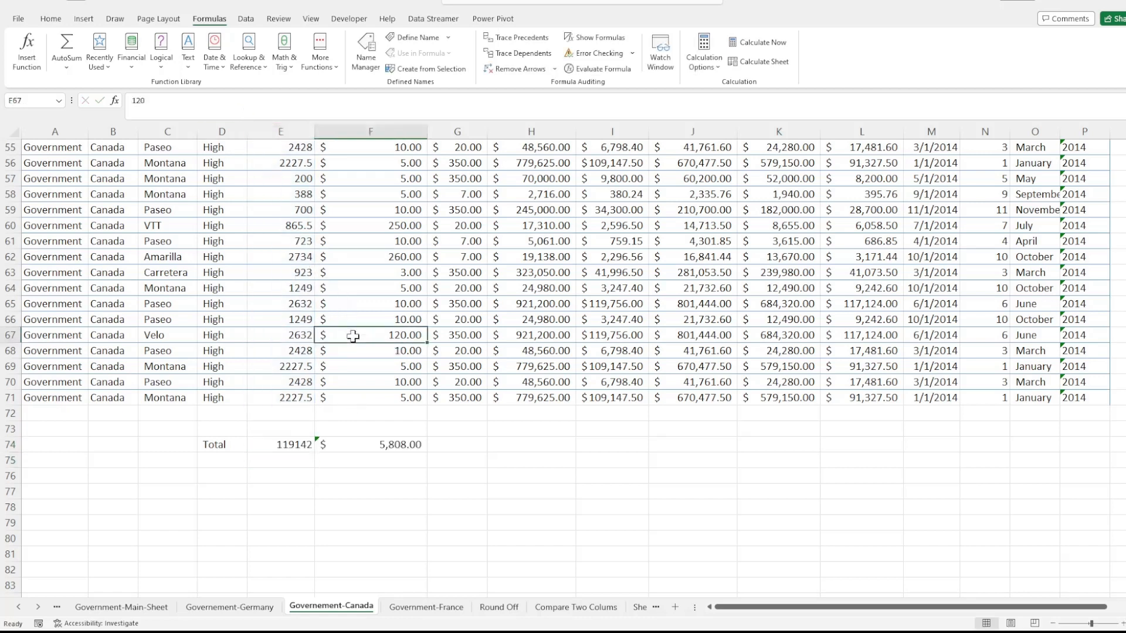
- Check the range of the updated Units Sold total in E74 against the data rows, leaving the formula as is
left_click(290, 444)
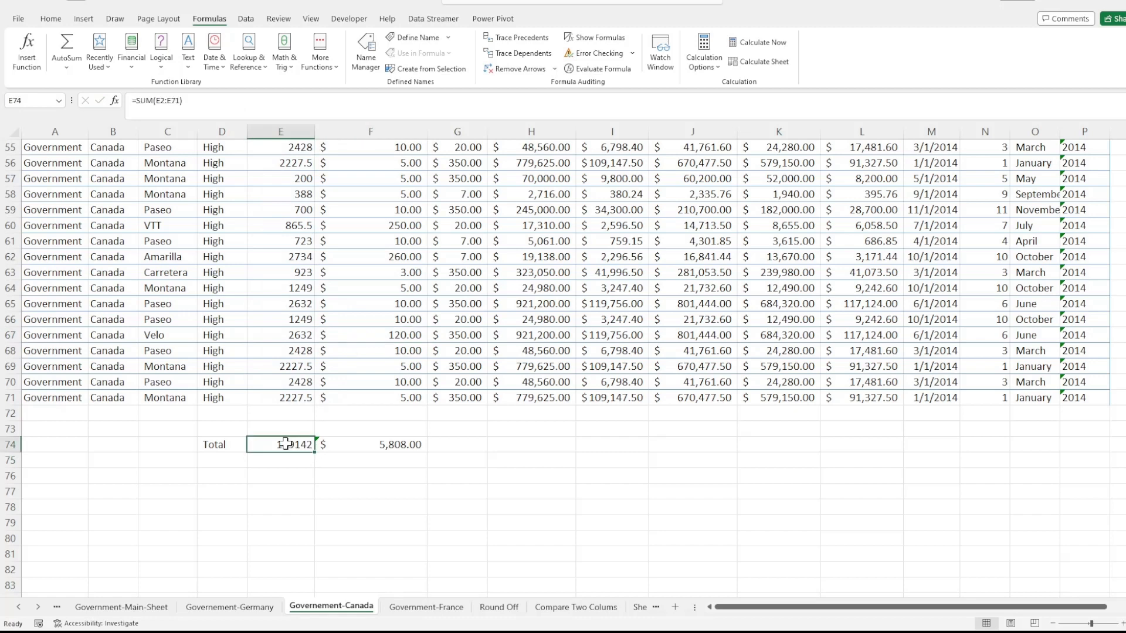
double_click(285, 444)
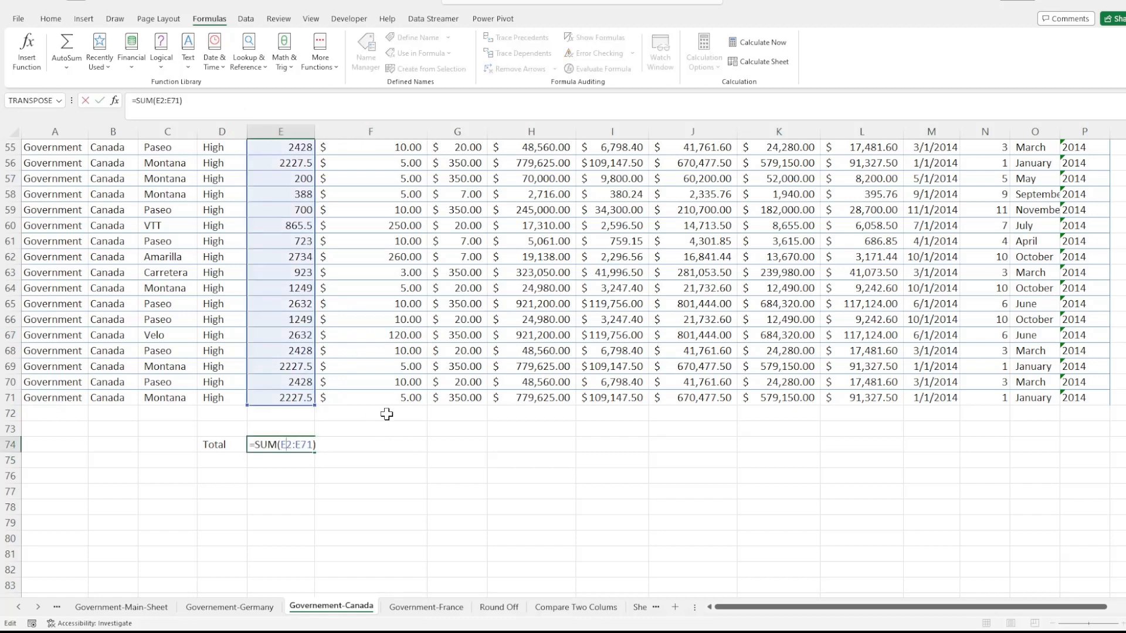
key("Escape")
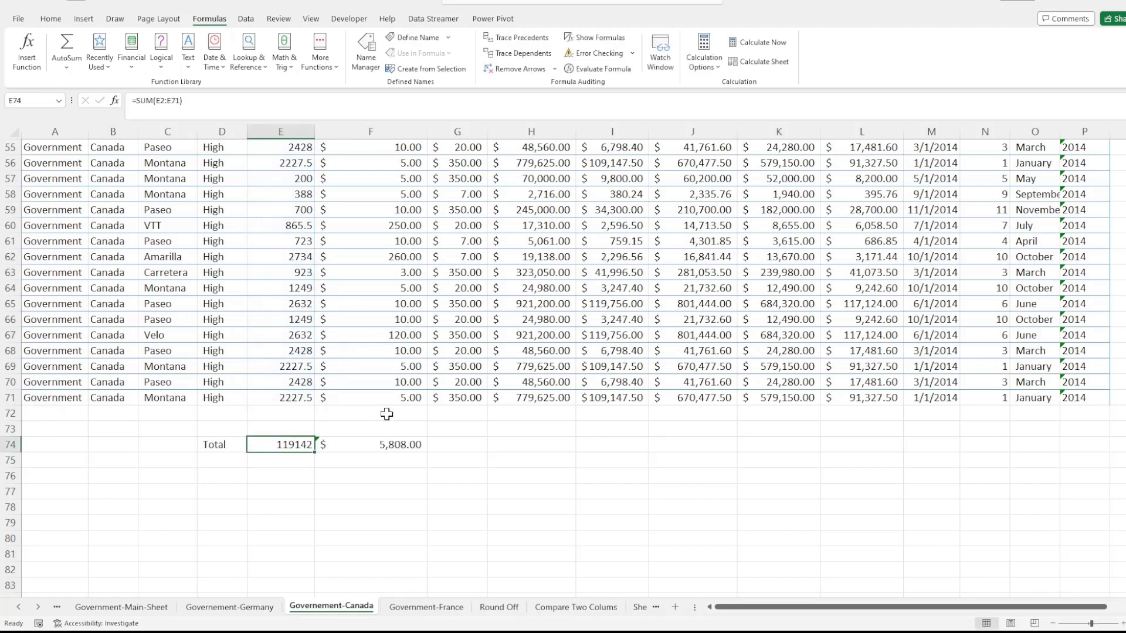
scroll(387, 414, "up", 12)
scroll(387, 415, "down", 10)
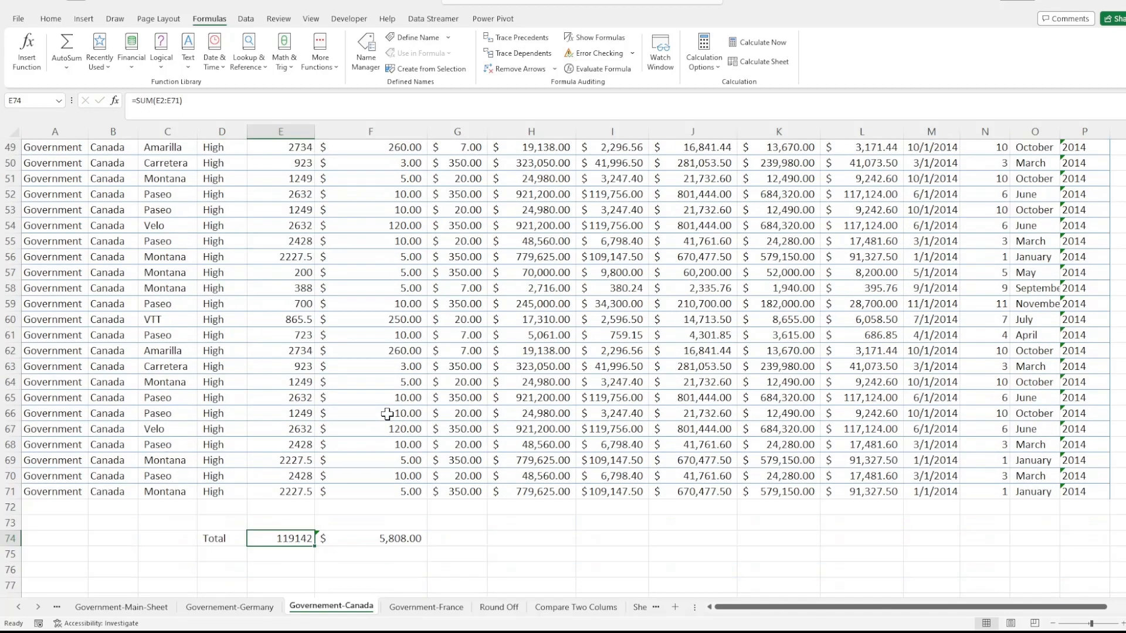
- Extend the Manufacturing Price total formula in F74 to cover the added rows, making it =SUM(F2:F71)
double_click(399, 539)
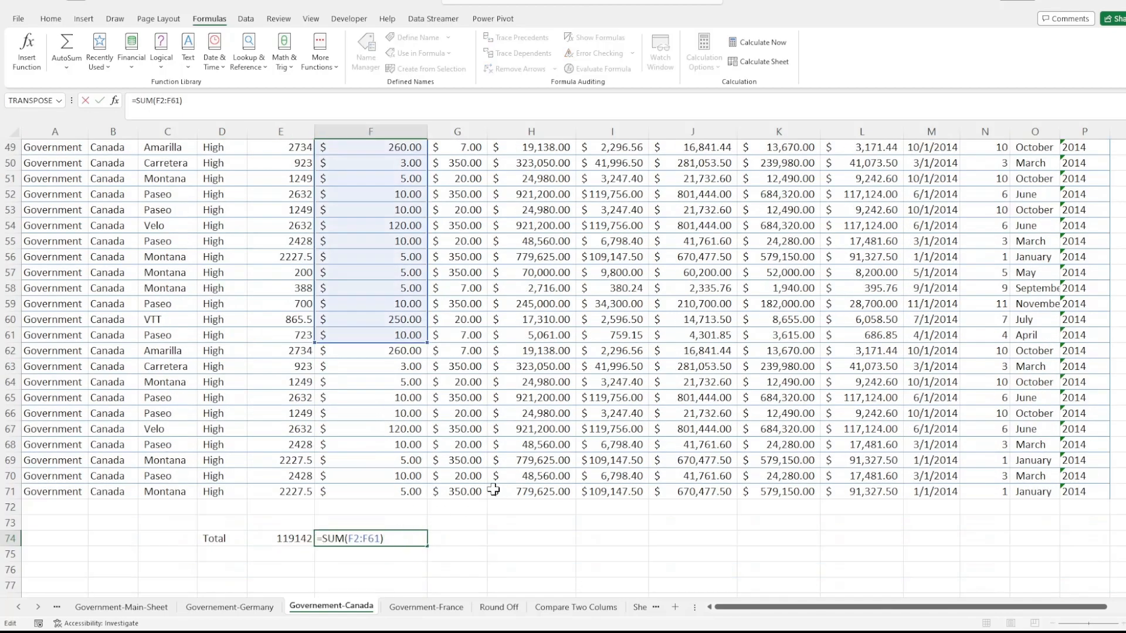
scroll(425, 392, "up", 16)
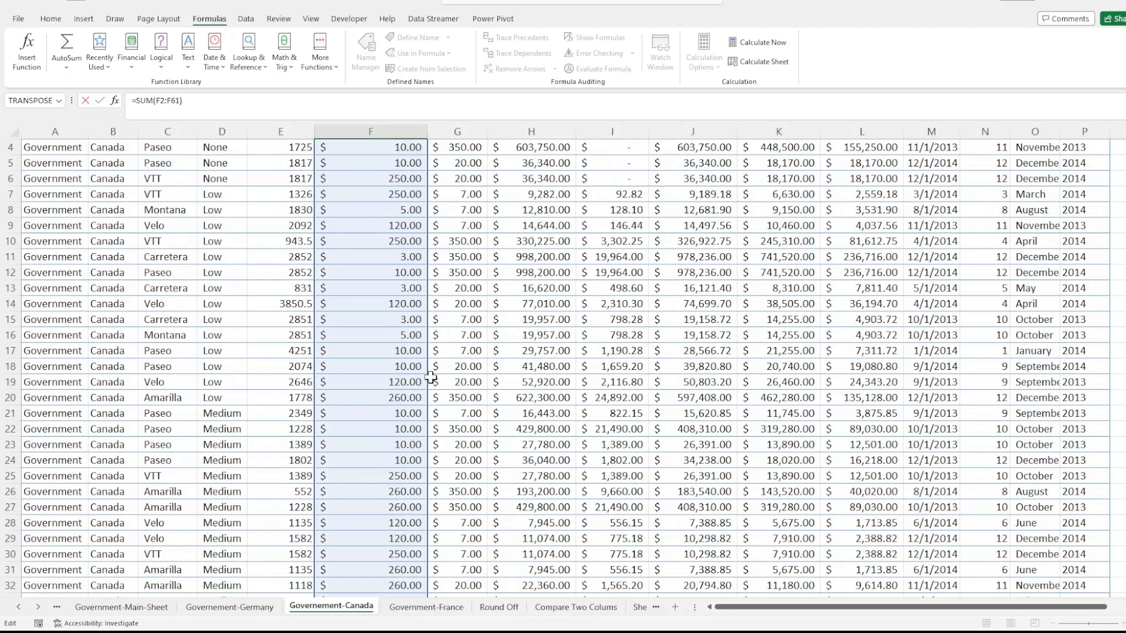
scroll(431, 378, "down", 1)
scroll(431, 377, "up", 1)
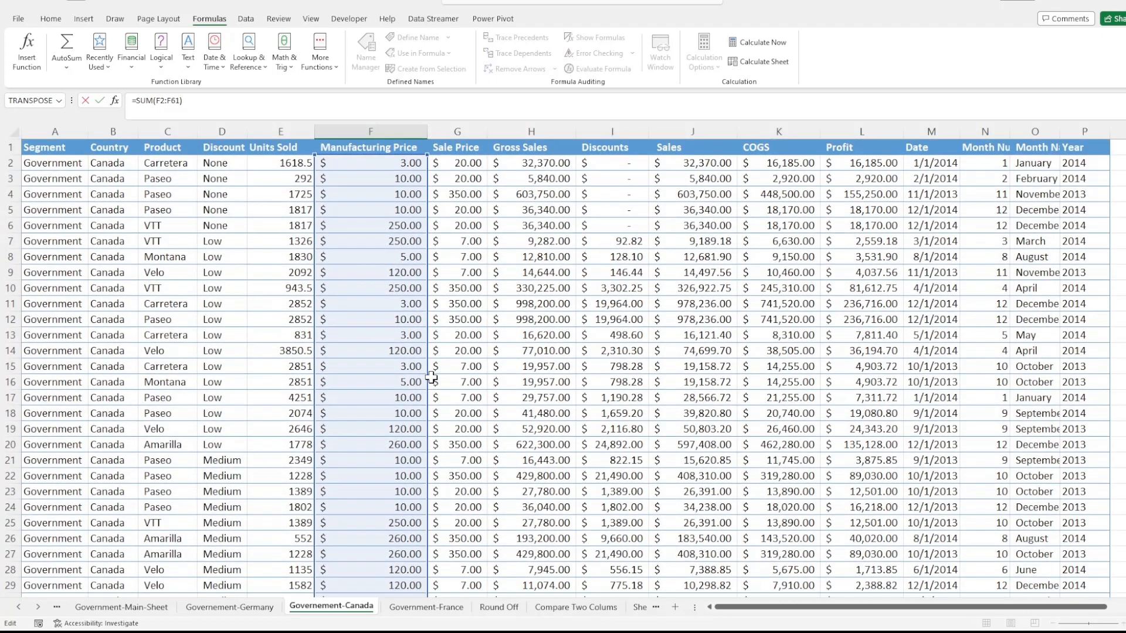
scroll(431, 377, "down", 13)
scroll(431, 377, "down", 5)
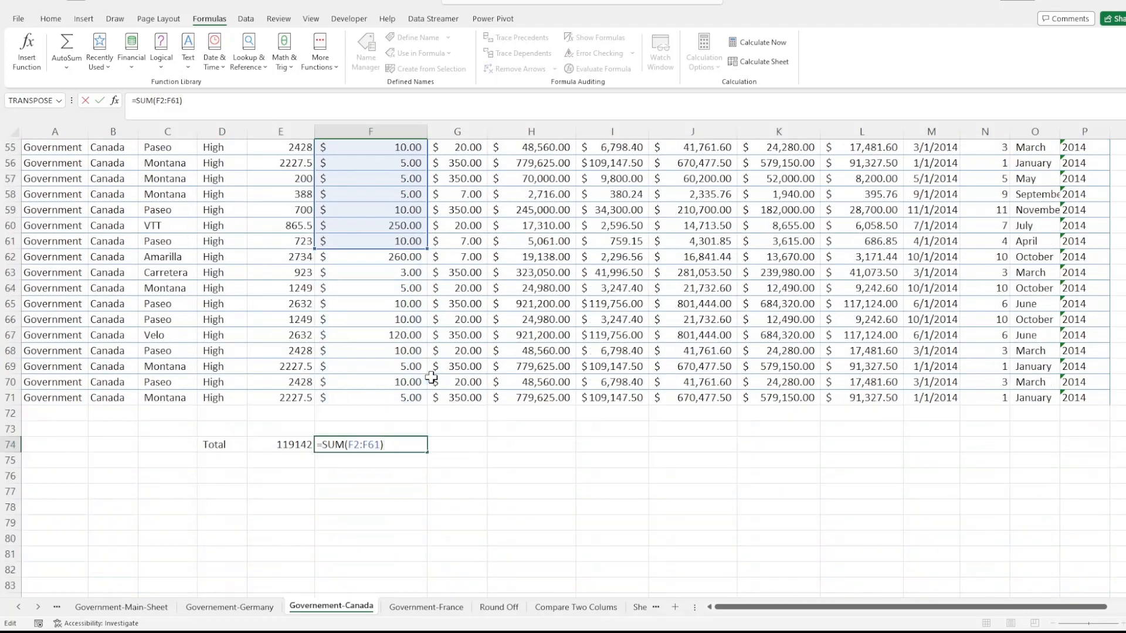
left_click_drag(425, 248, 441, 399)
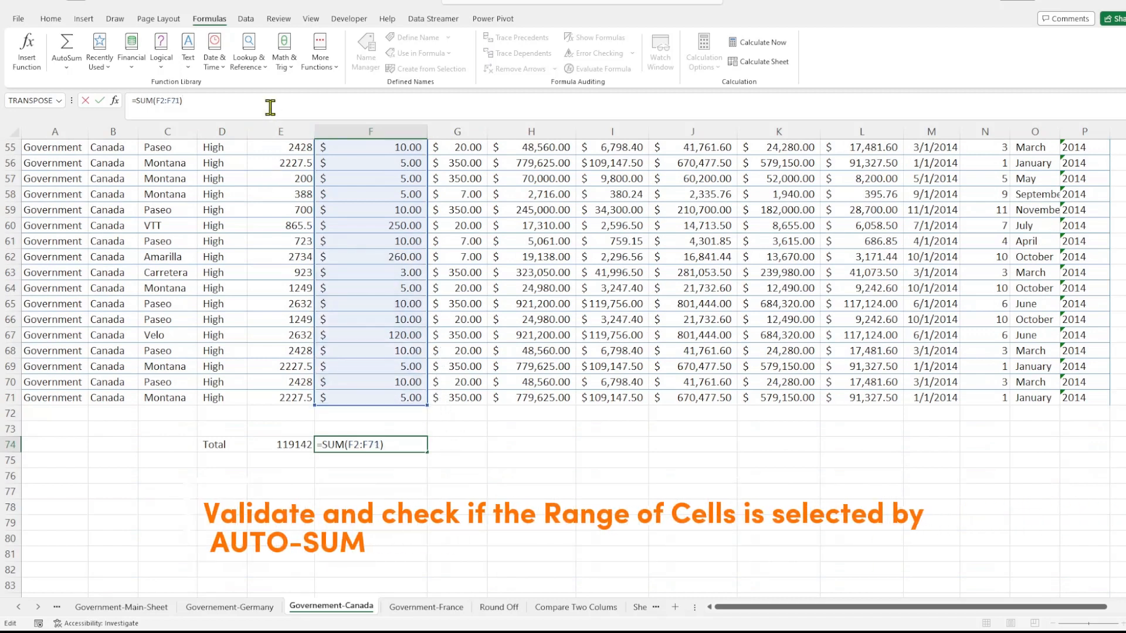
key("Return")
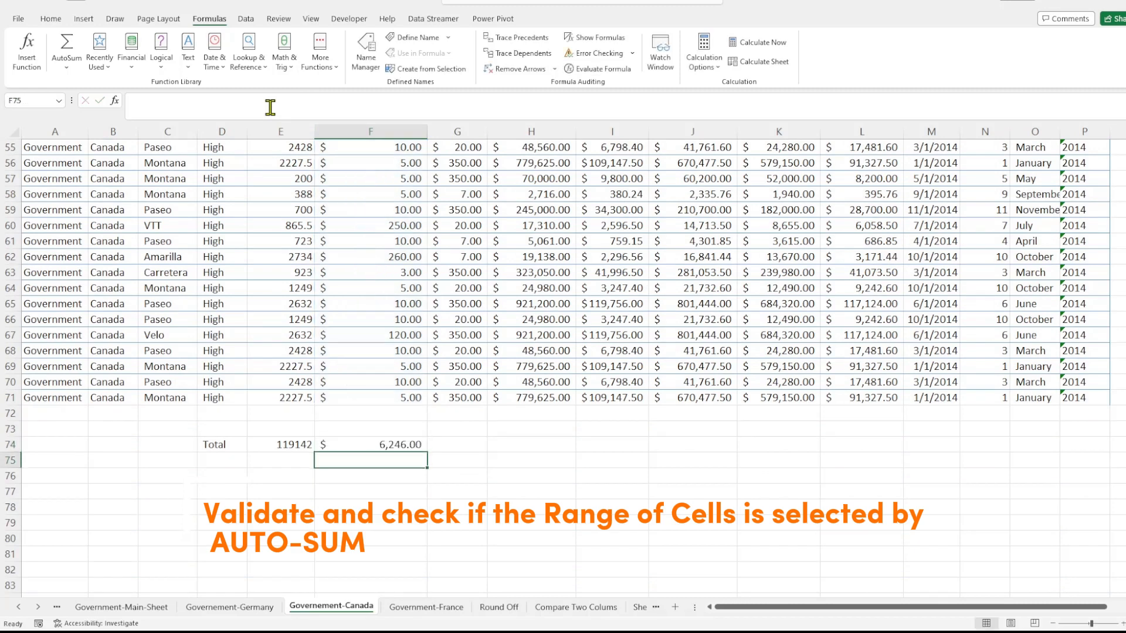
- Inspect the Manufacturing Price total formula in F74 and its highlighted range over the full column without changing it
double_click(370, 446)
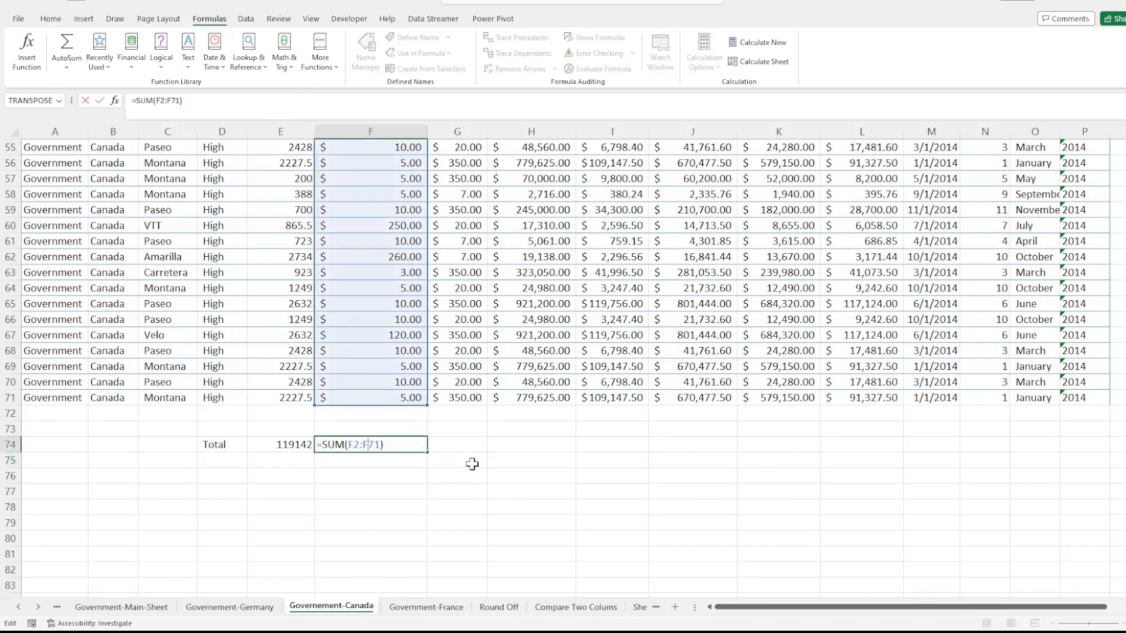
left_click(473, 463)
double_click(401, 446)
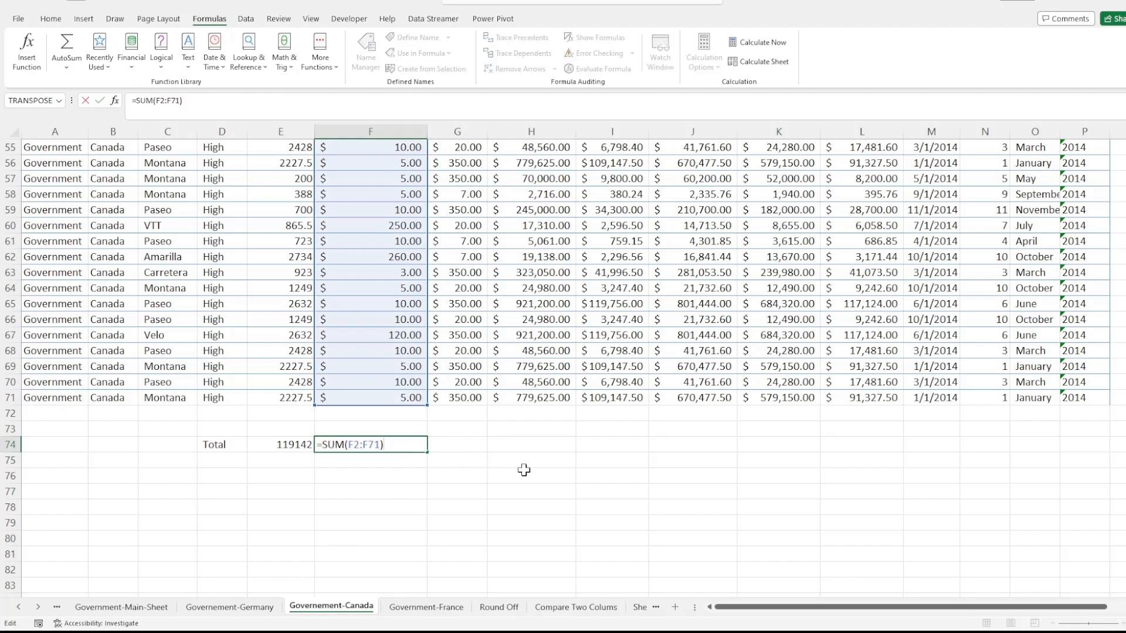
scroll(524, 469, "up", 18)
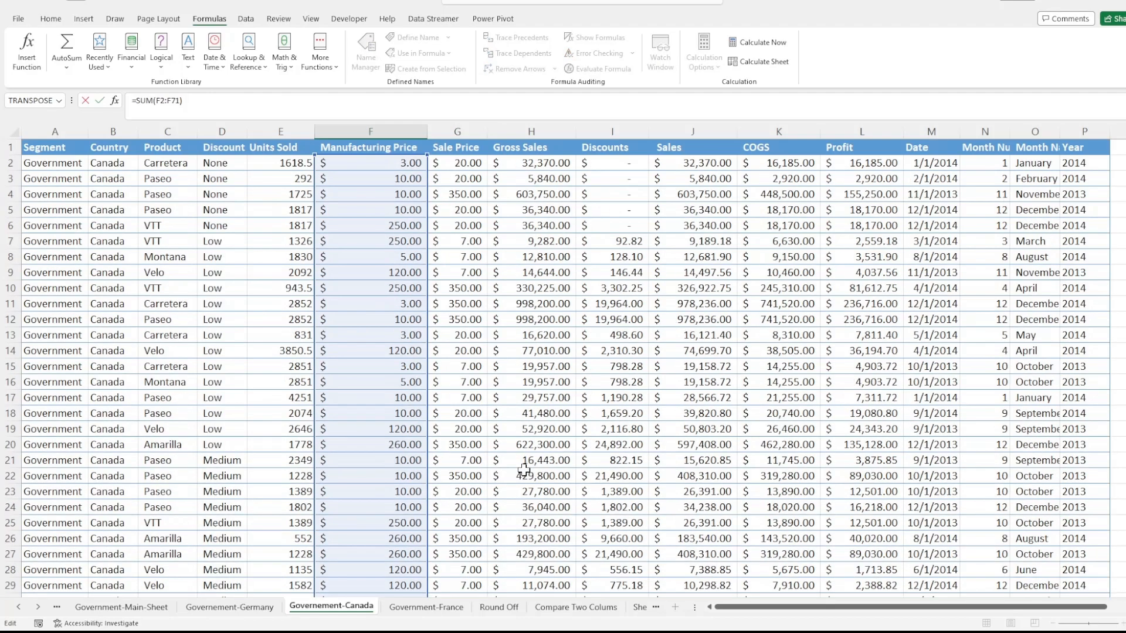
scroll(523, 469, "down", 19)
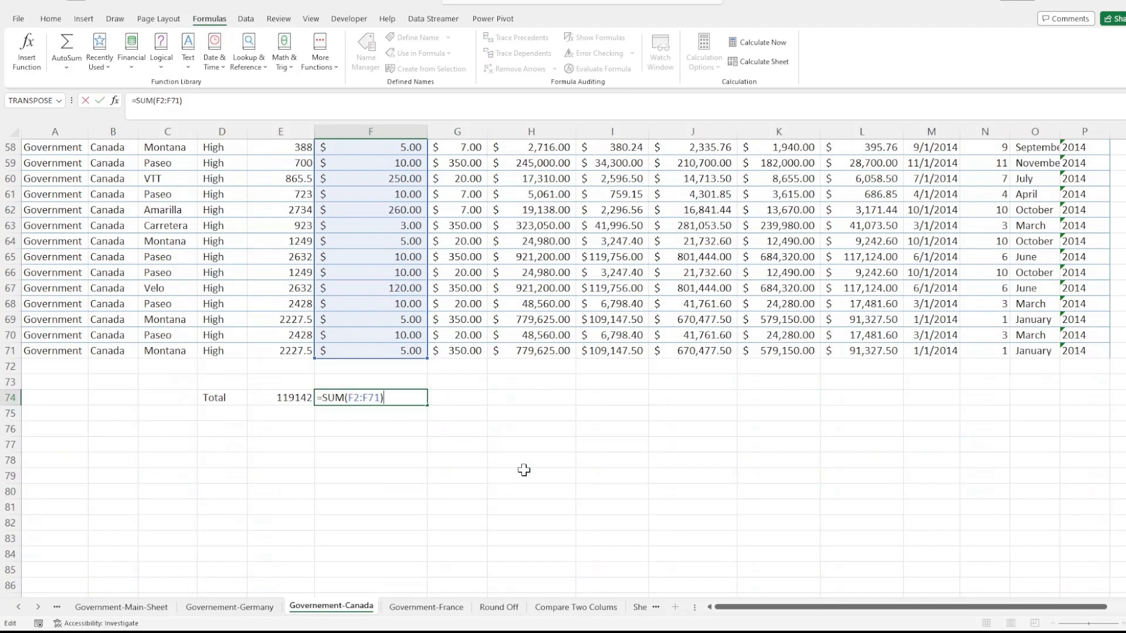
left_click(524, 469)
- Fill the total formula from F74 across to L74 and autofit the widths of columns I and K
left_click(349, 398)
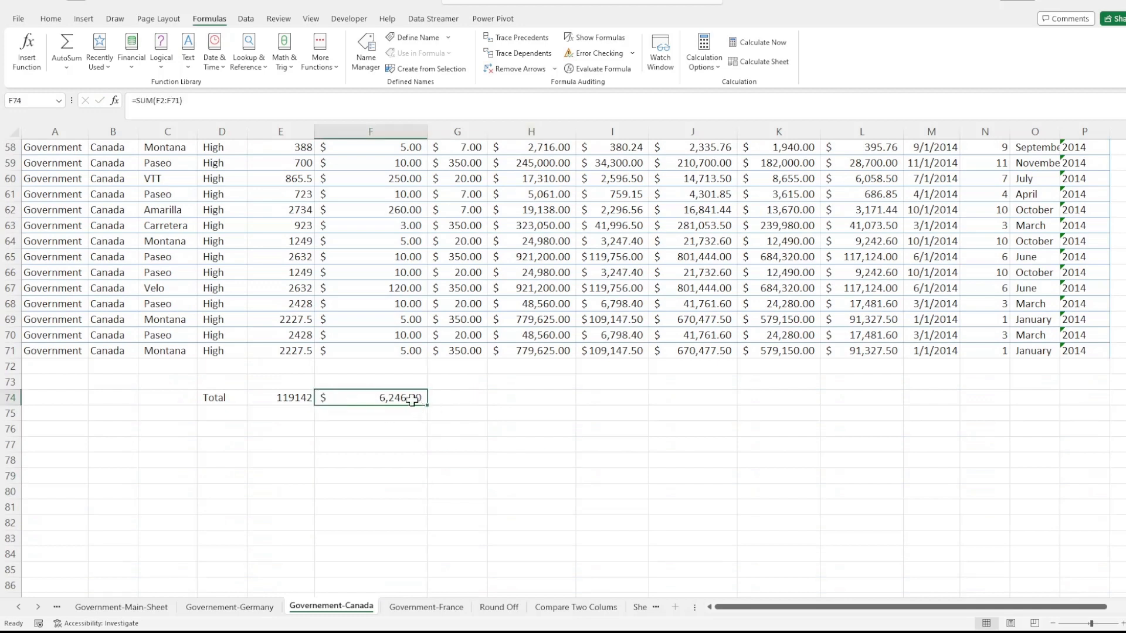
left_click_drag(430, 406, 885, 396)
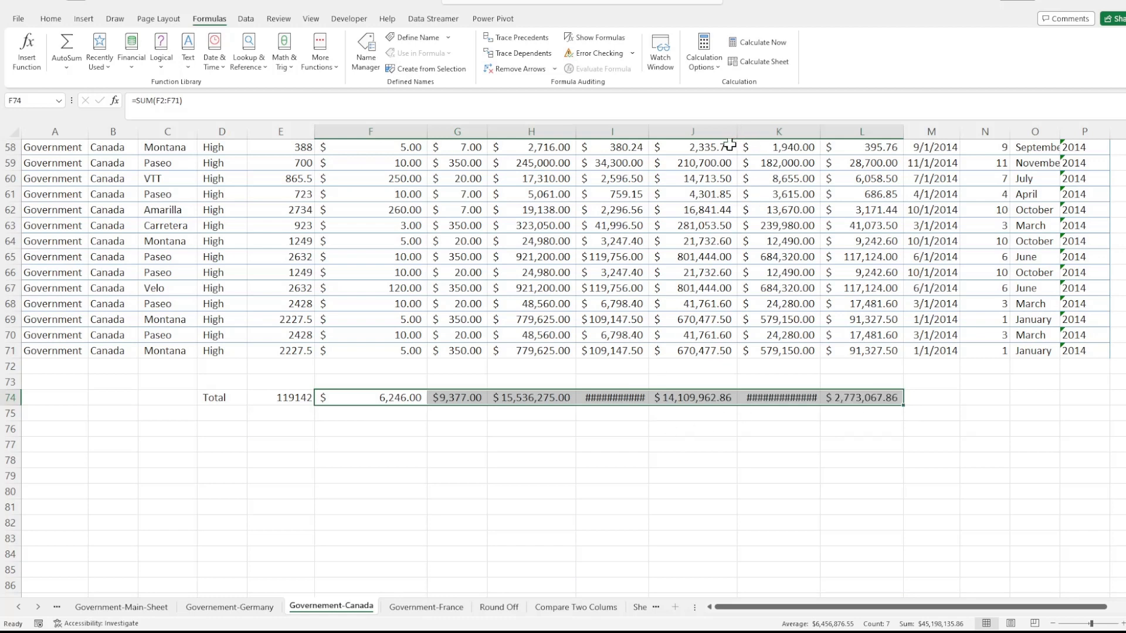
double_click(647, 128)
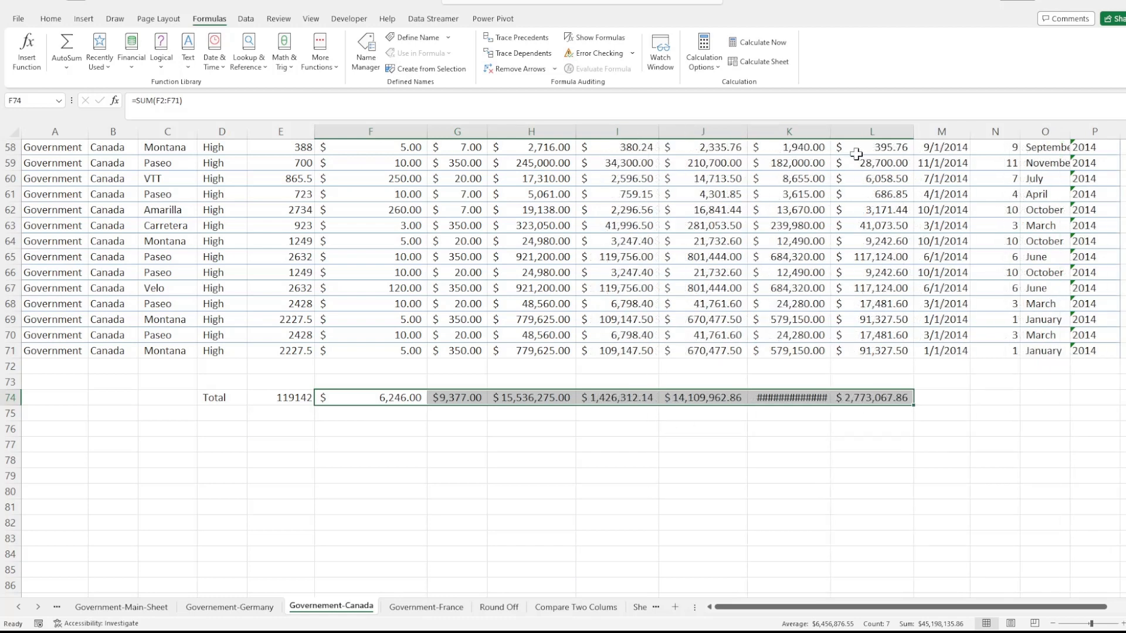
double_click(832, 133)
left_click(599, 450)
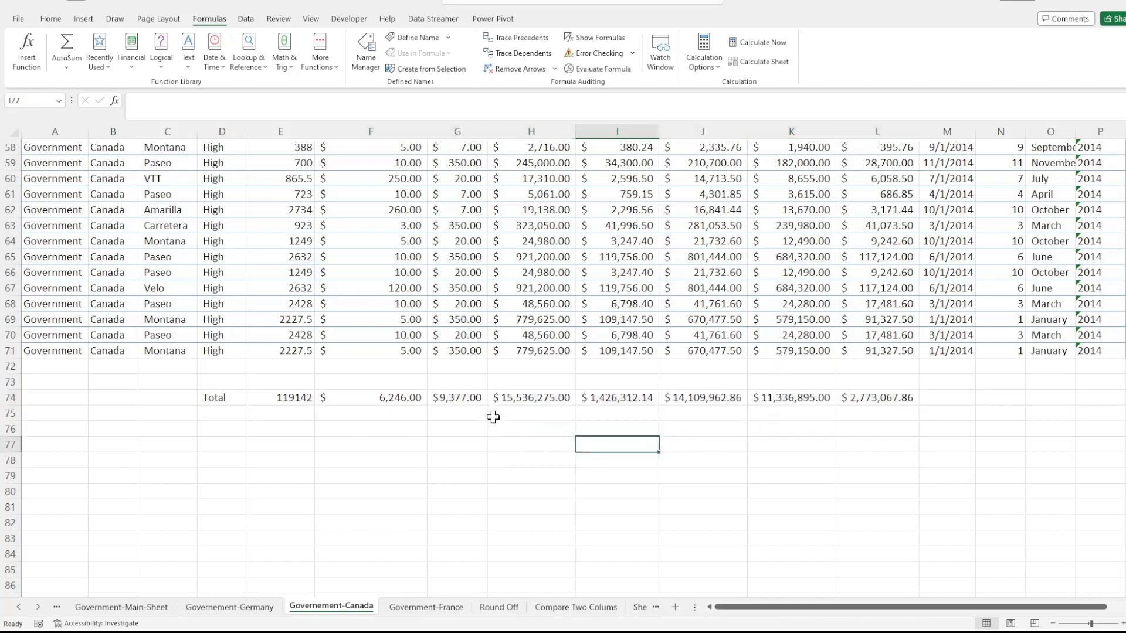
- Review the data and inspect the ranges of the Gross Sales and Discounts total formulas in H74 and I74 without editing them
scroll(509, 421, "up", 19)
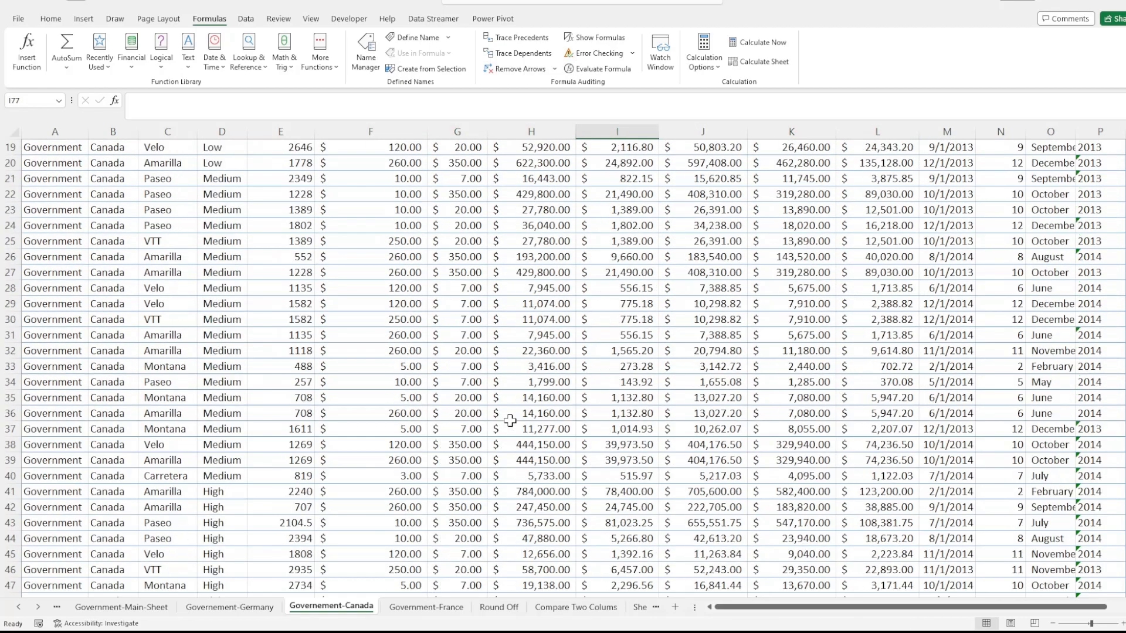
scroll(510, 421, "down", 9)
scroll(510, 420, "down", 11)
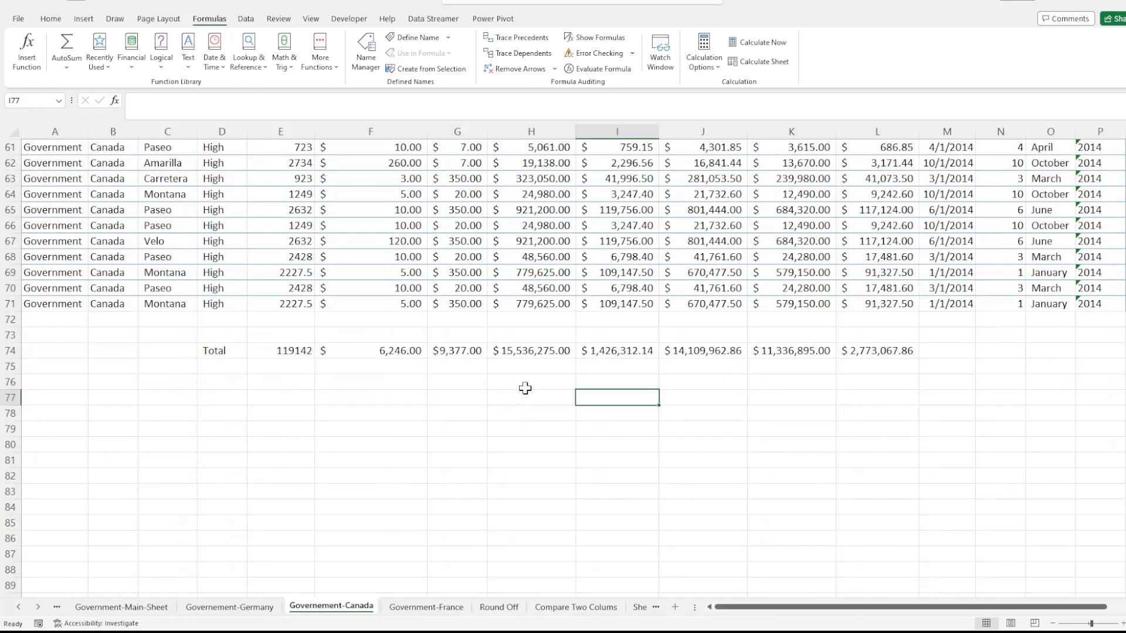
double_click(526, 351)
scroll(541, 419, "up", 20)
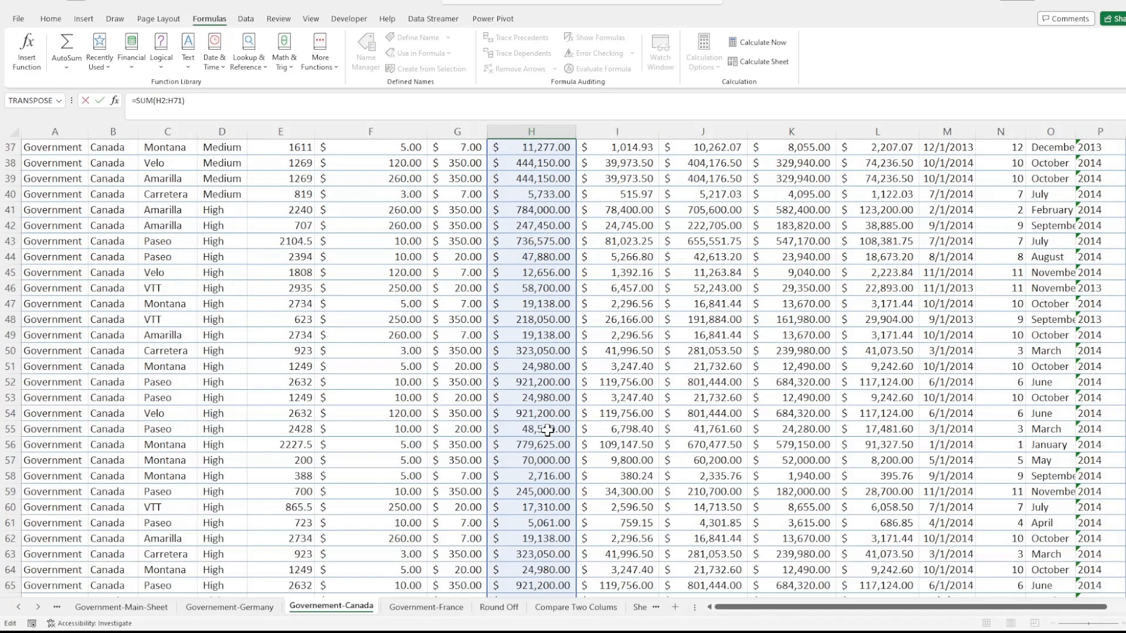
scroll(547, 431, "down", 20)
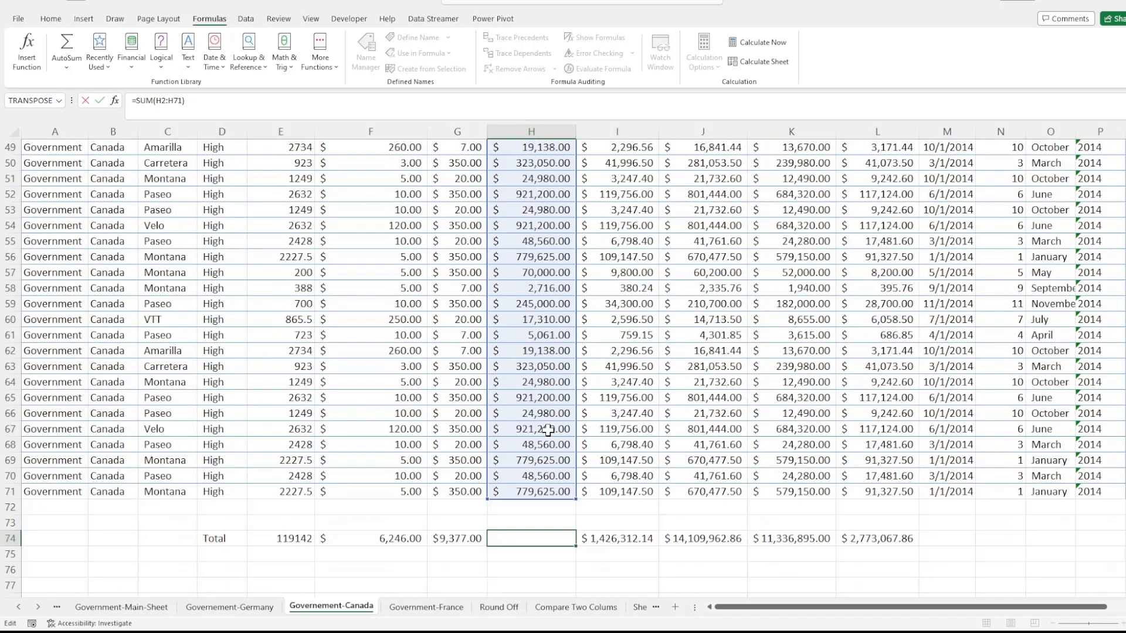
key("Escape")
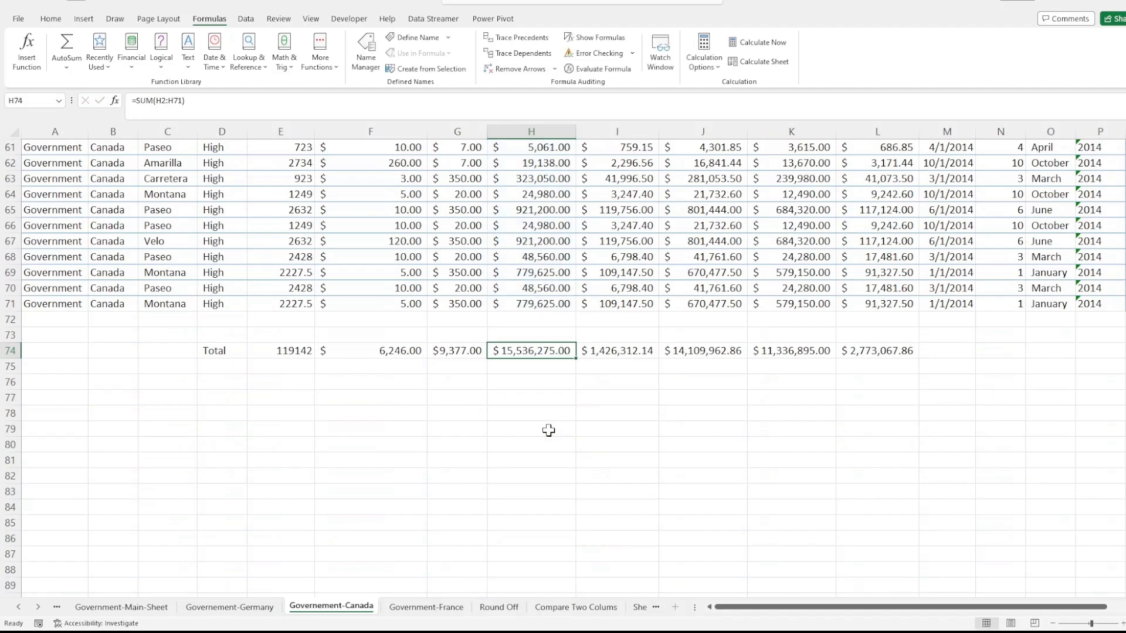
double_click(610, 350)
scroll(604, 457, "up", 20)
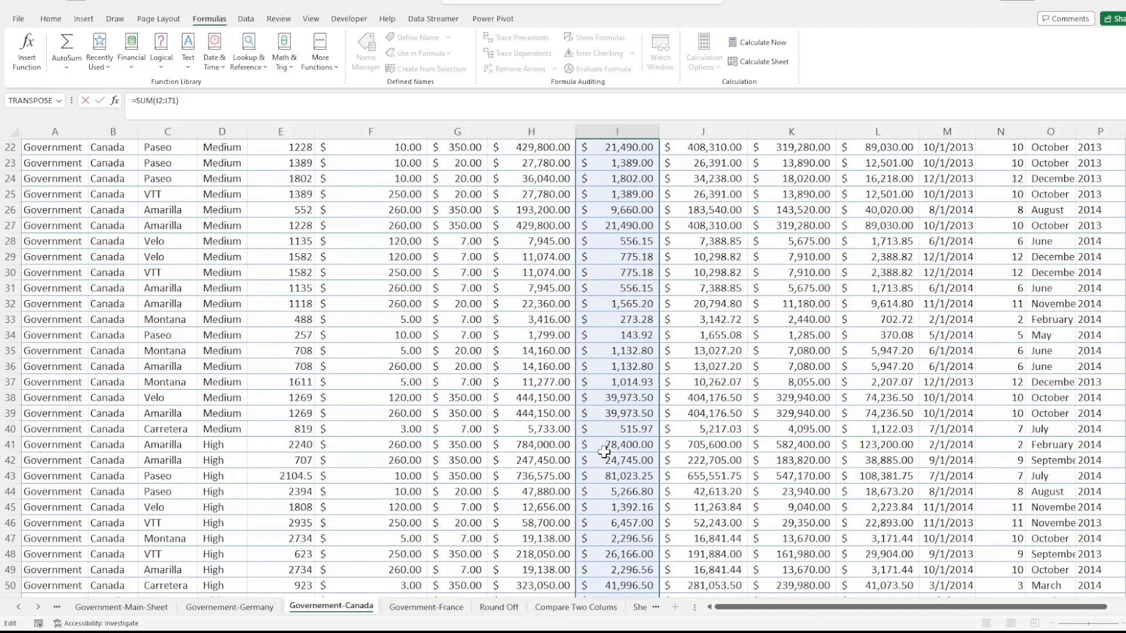
scroll(604, 451, "down", 20)
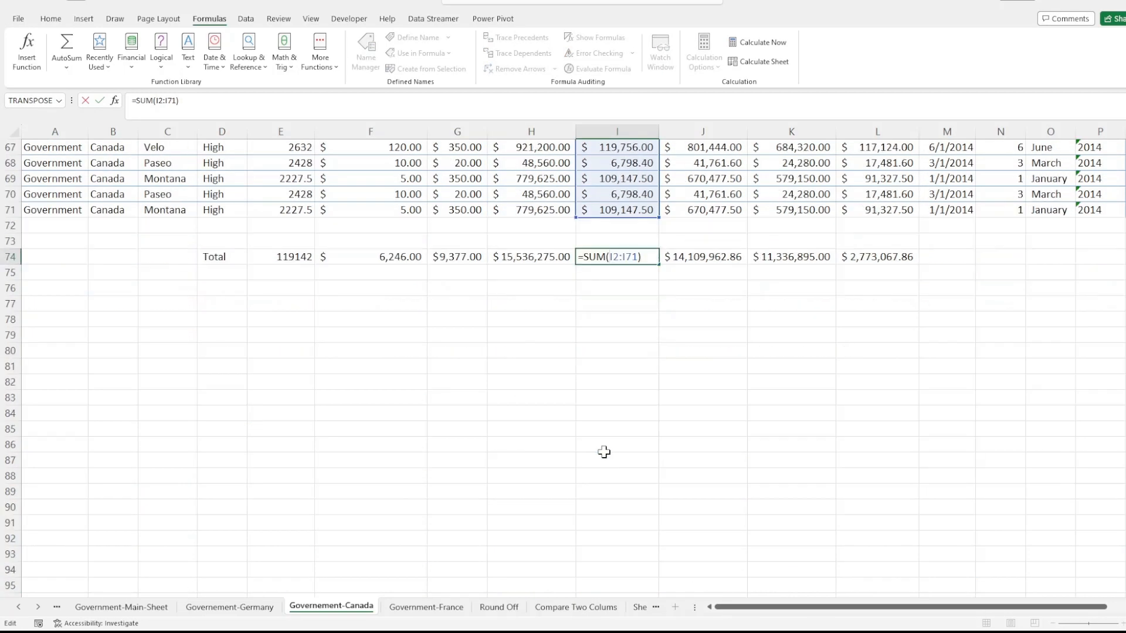
key("Escape")
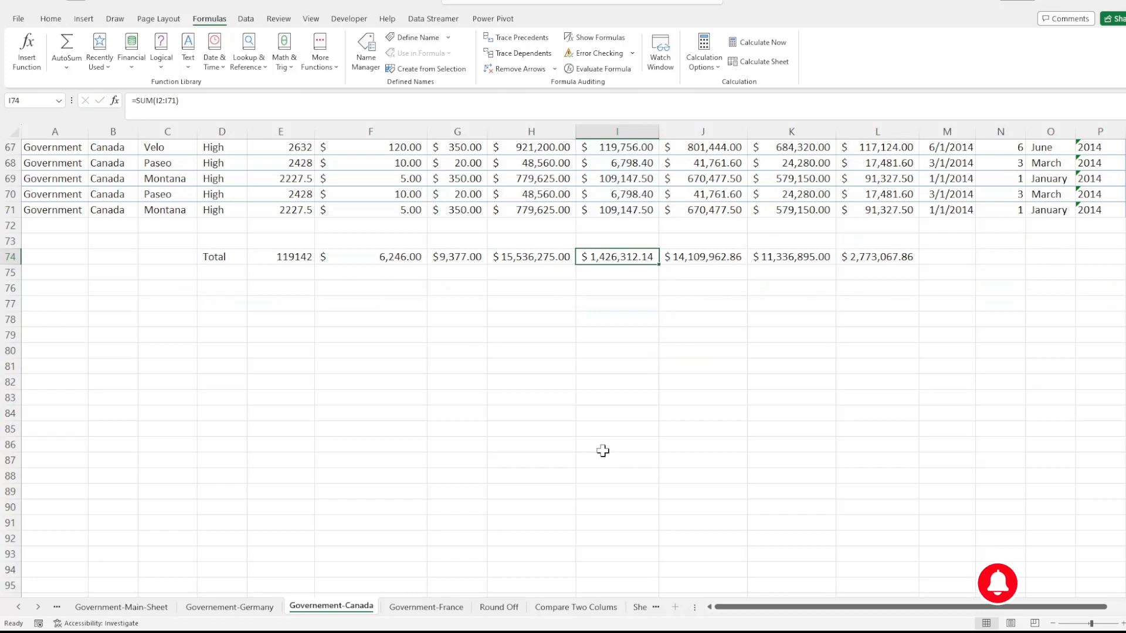